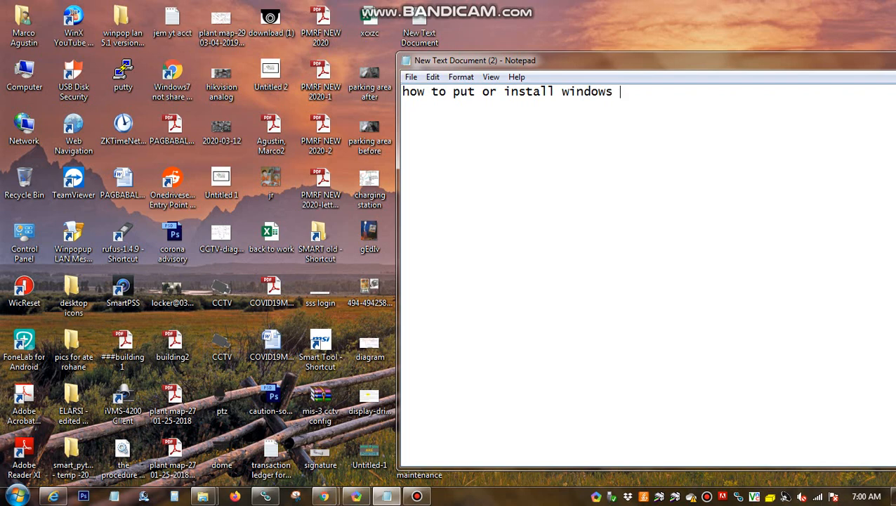
# Complete the note's title line so it reads "how to put or install windows iso file into your Flash drive".
pyautogui.write('iso file int')
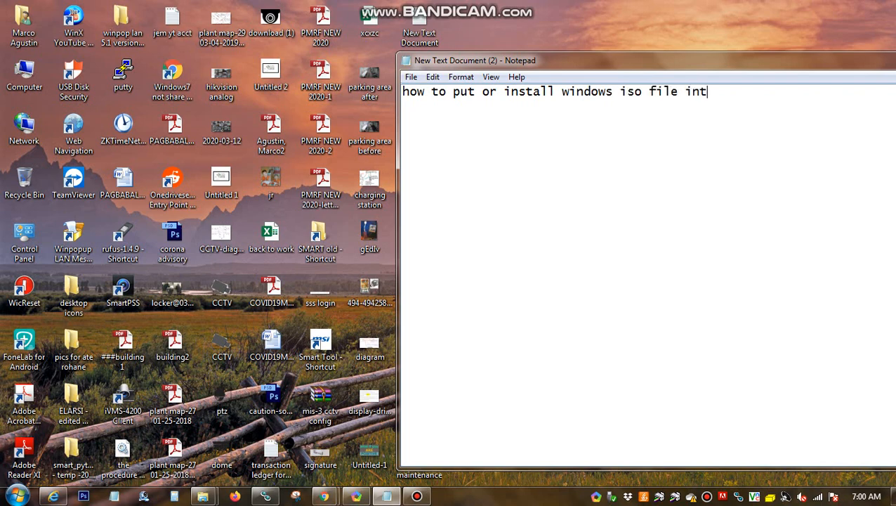
pyautogui.write('o your Flas')
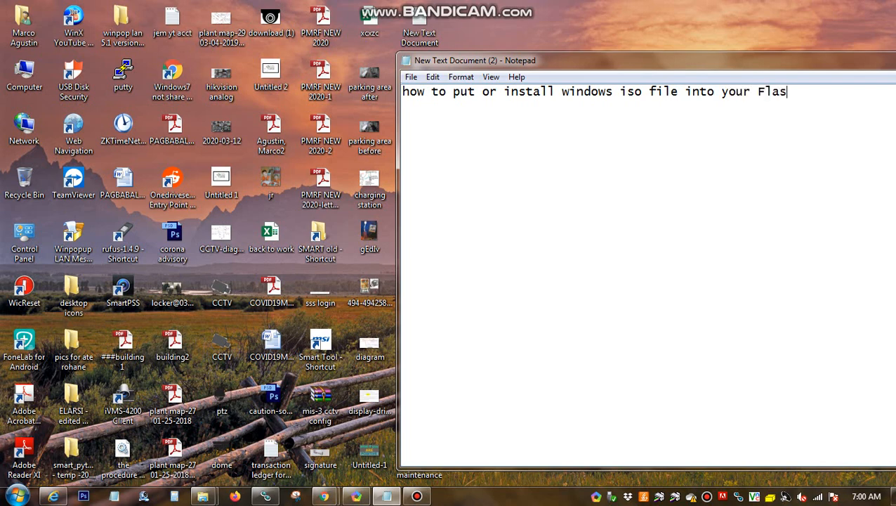
pyautogui.write('h drive')
pyautogui.moveTo(848, 94); pyautogui.dragTo(410, 92)
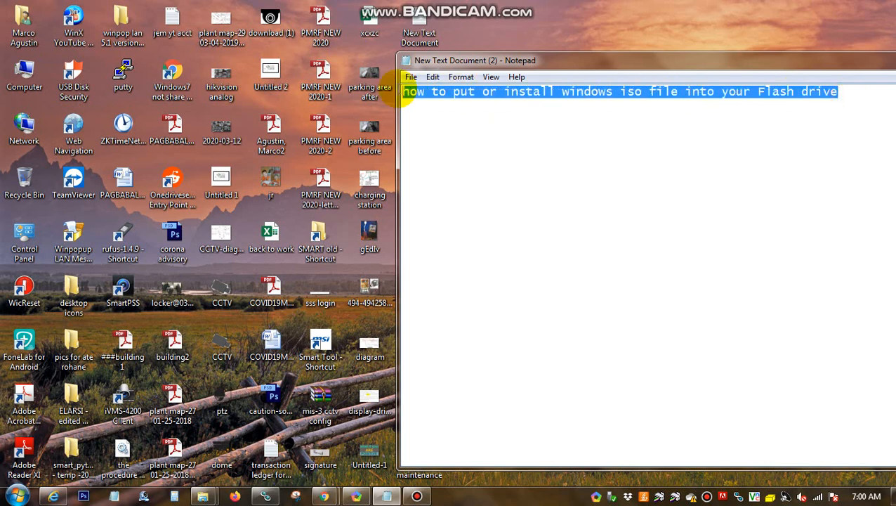
pyautogui.click(549, 126)
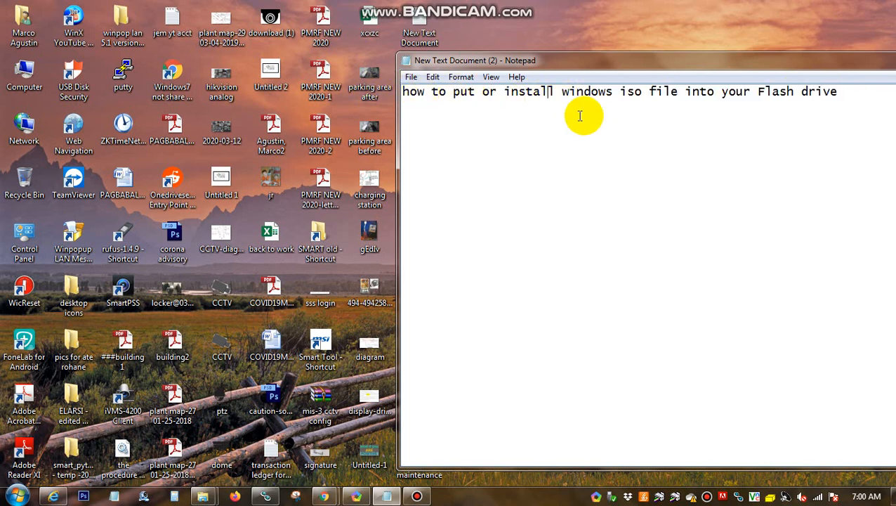
# Add the instruction "1. first locate our flash drive into My Computer" below the title, separated by a blank line.
pyautogui.click(855, 92)
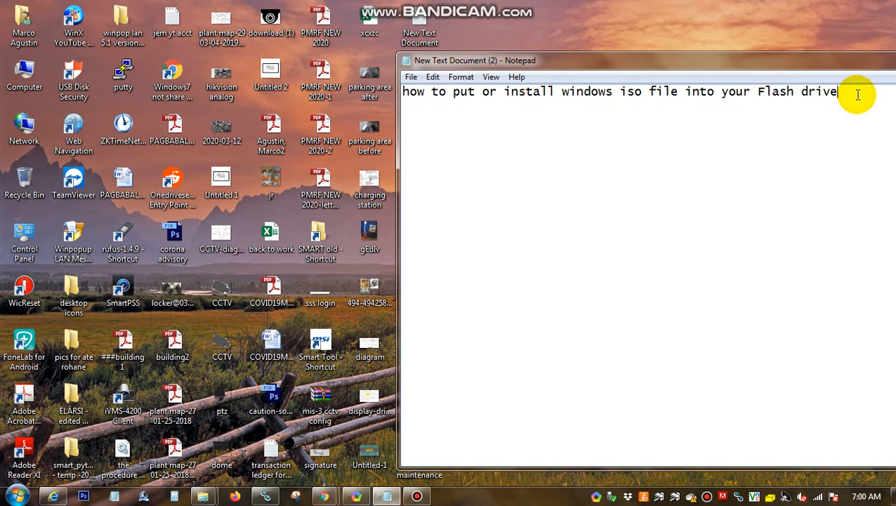
pyautogui.press('Return')
pyautogui.write('1. ')
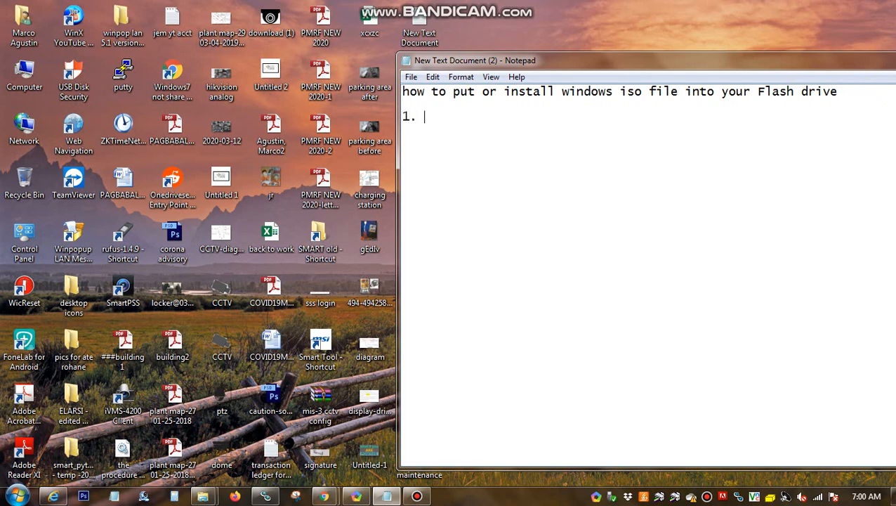
pyautogui.write('first loca')
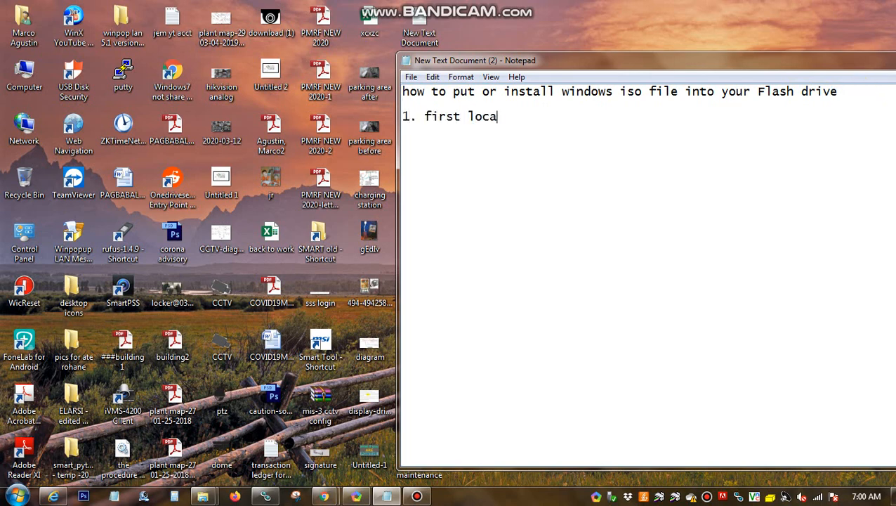
pyautogui.write('te our falsh')
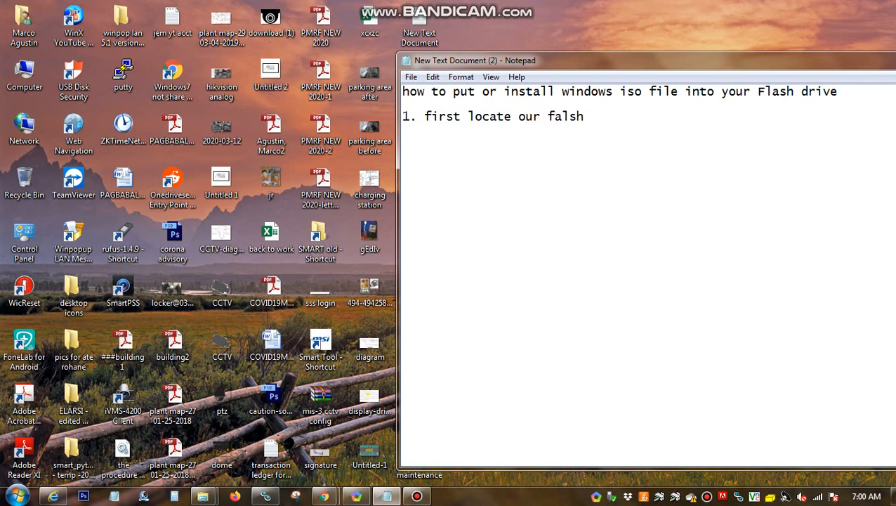
pyautogui.press('BackSpace')
pyautogui.press('BackSpace')
pyautogui.press('BackSpace')
pyautogui.press('BackSpace')
pyautogui.write('lash drive int')
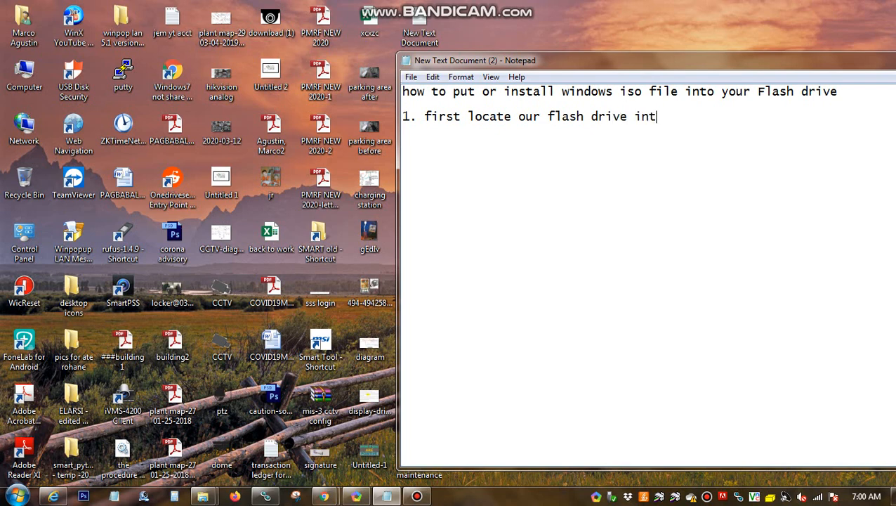
pyautogui.write('o My Computer')
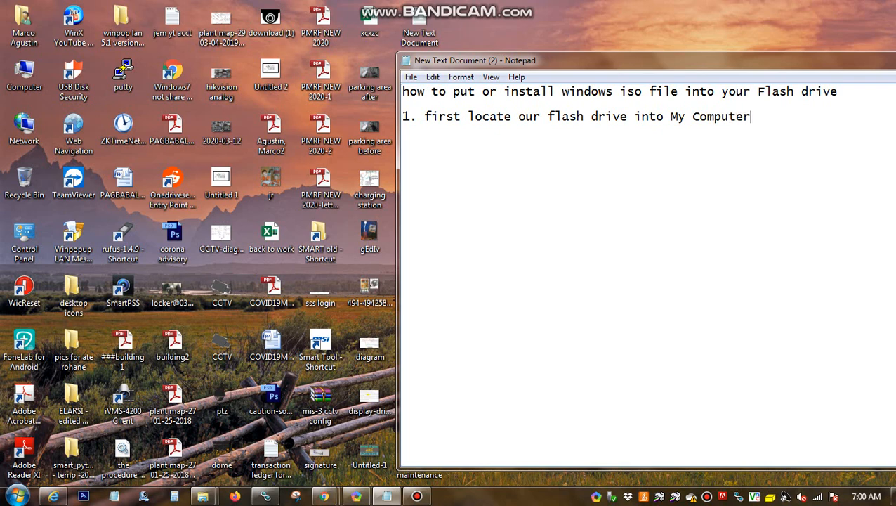
pyautogui.moveTo(424, 117); pyautogui.dragTo(749, 123)
pyautogui.click(724, 210)
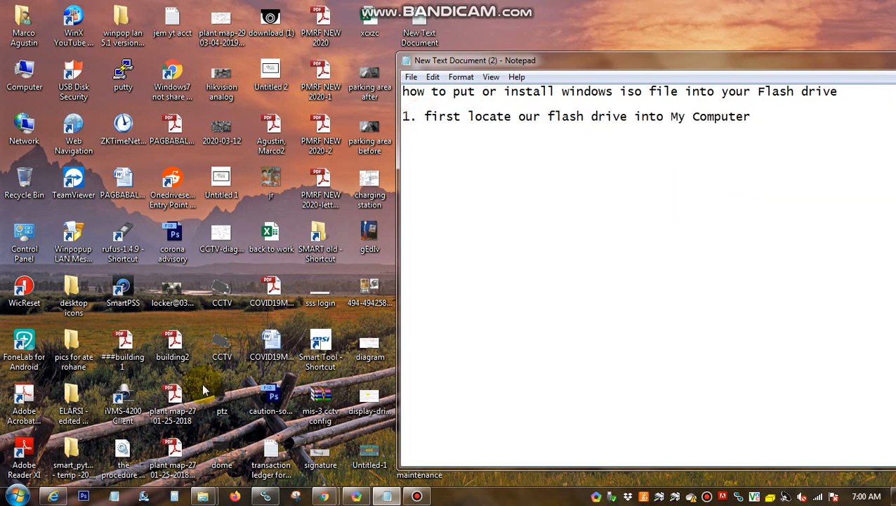
# Open Computer from the desktop, move its window and the note apart, and select Removable drive (P:).
pyautogui.doubleClick(24, 79)
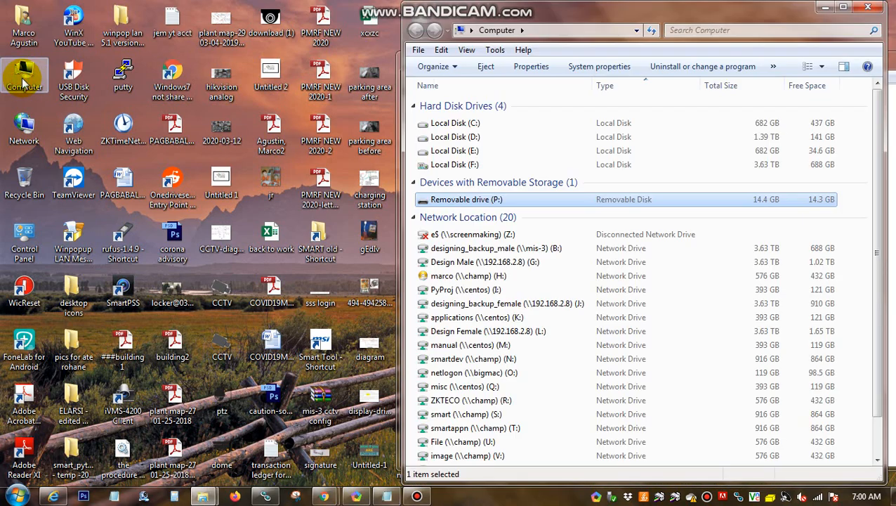
pyautogui.moveTo(546, 13); pyautogui.dragTo(246, 33)
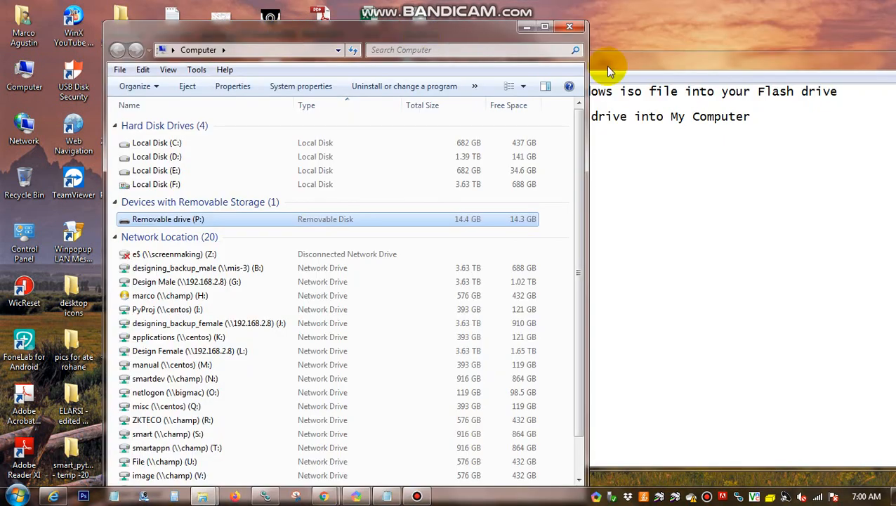
pyautogui.moveTo(625, 61); pyautogui.dragTo(786, 71)
pyautogui.click(177, 219)
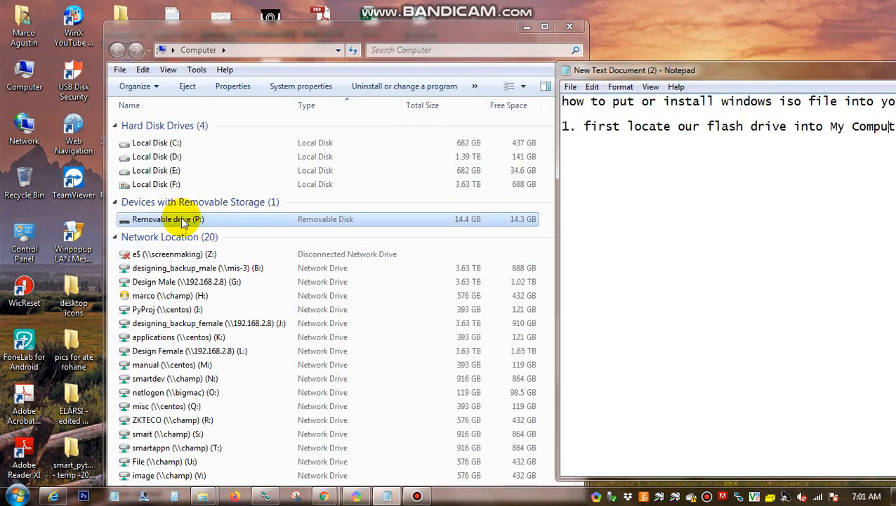
# Add the instruction "2. you need to format it as Ntfs type" to the note, below the first one.
pyautogui.click(583, 190)
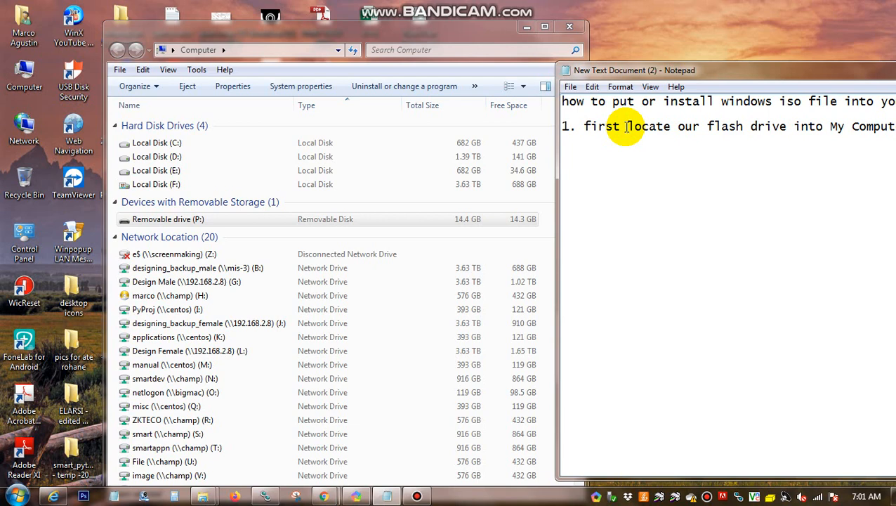
pyautogui.press('Return')
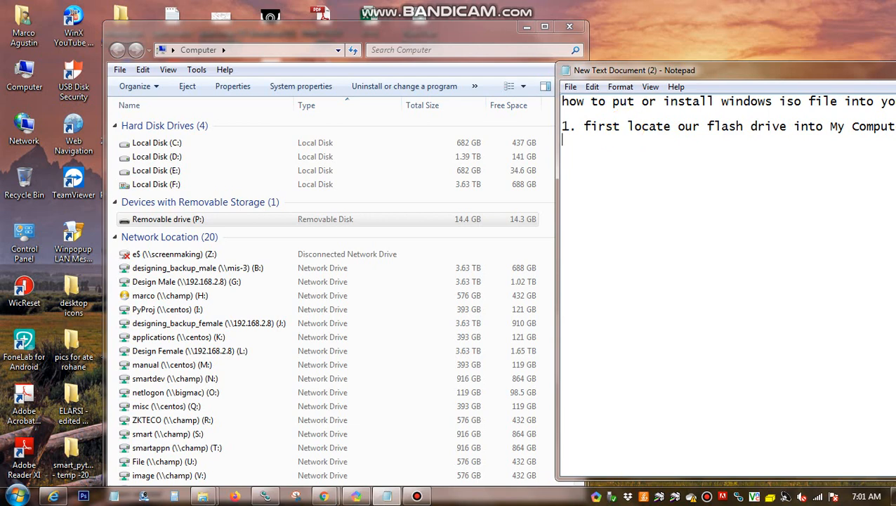
pyautogui.write('2. you need to ')
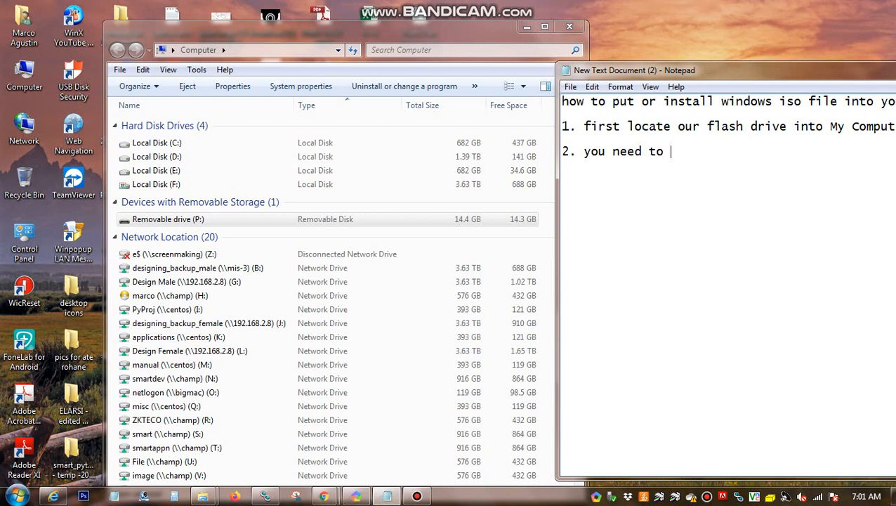
pyautogui.write('fima')
pyautogui.press('BackSpace')
pyautogui.press('BackSpace')
pyautogui.press('BackSpace')
pyautogui.press('BackSpace')
pyautogui.write('ormat it as ')
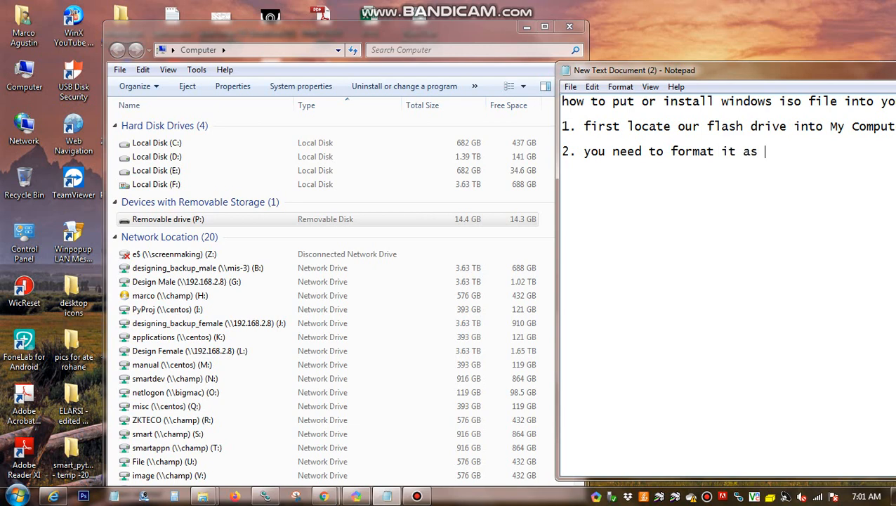
pyautogui.write('Ntfs type')
# Open the format settings for Removable drive (P:) and choose NTFS as the file system.
pyautogui.click(177, 222)
pyautogui.rightClick(179, 222)
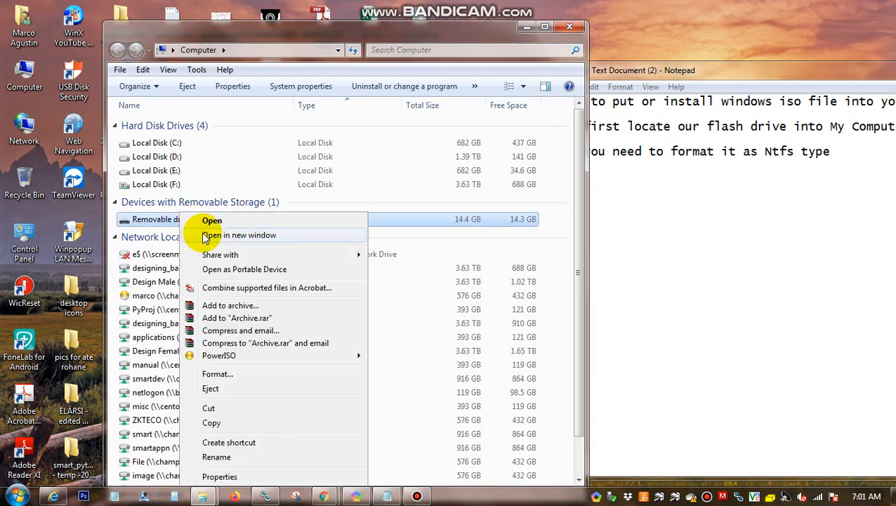
pyautogui.click(223, 374)
pyautogui.click(211, 212)
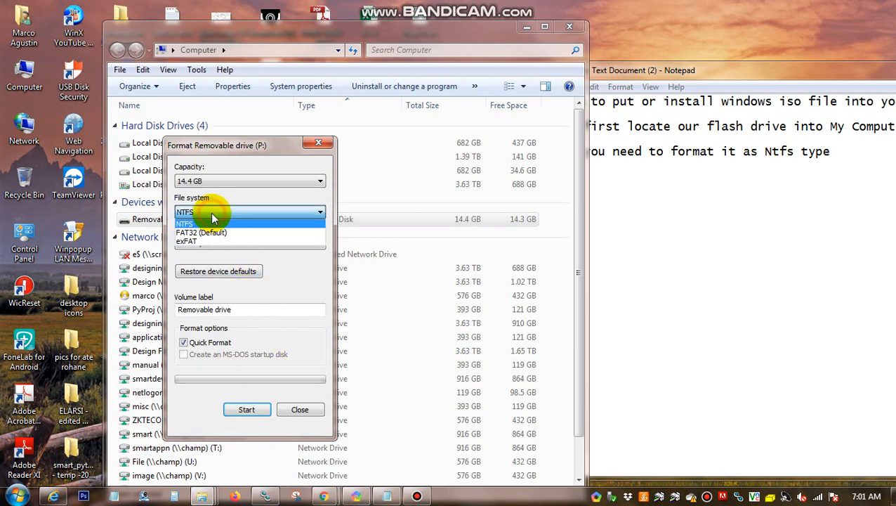
pyautogui.click(211, 212)
pyautogui.click(212, 213)
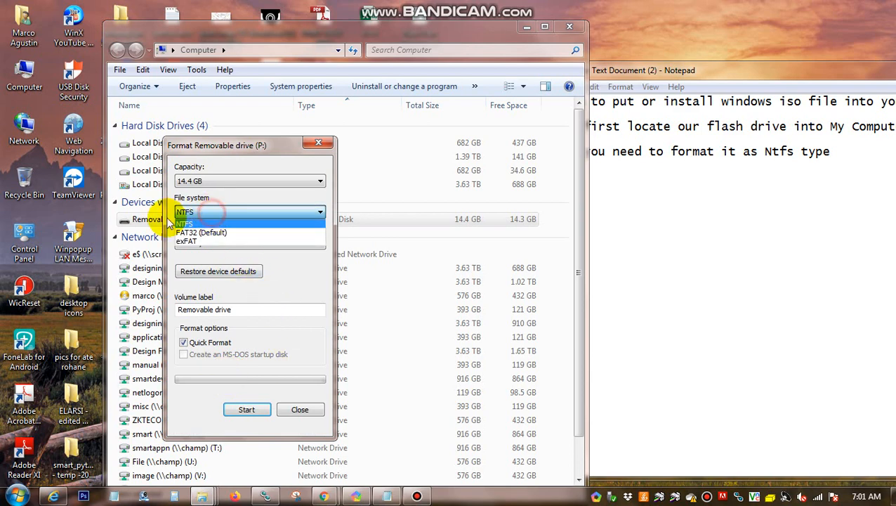
pyautogui.click(769, 151)
pyautogui.doubleClick(778, 151)
pyautogui.click(236, 212)
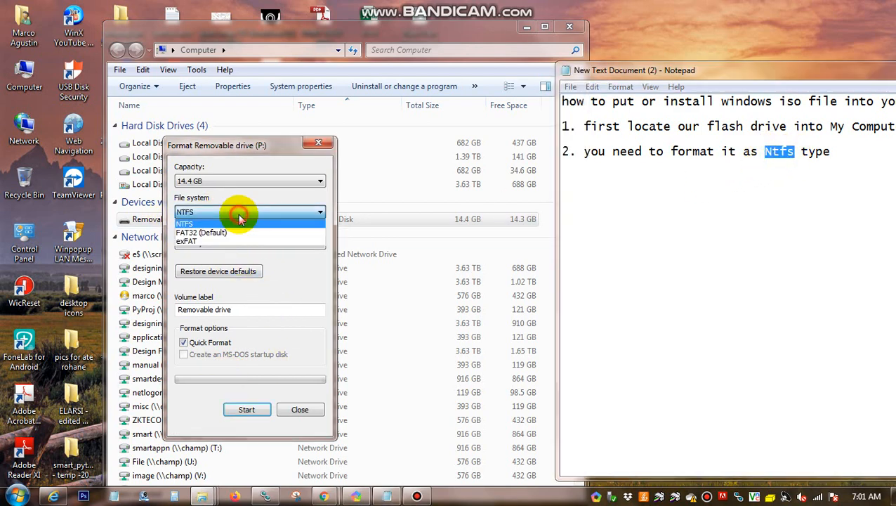
pyautogui.click(239, 220)
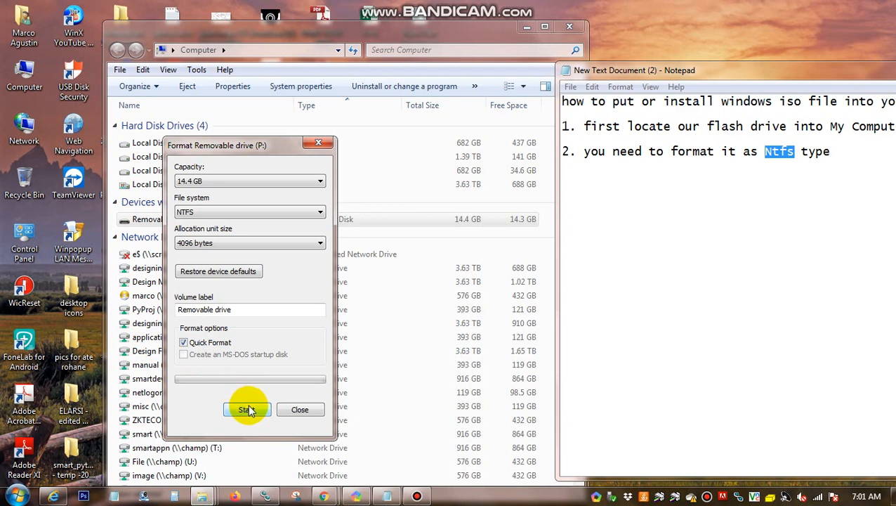
# Add the indented line "choose quick format" under instruction 2 in the note.
pyautogui.click(843, 151)
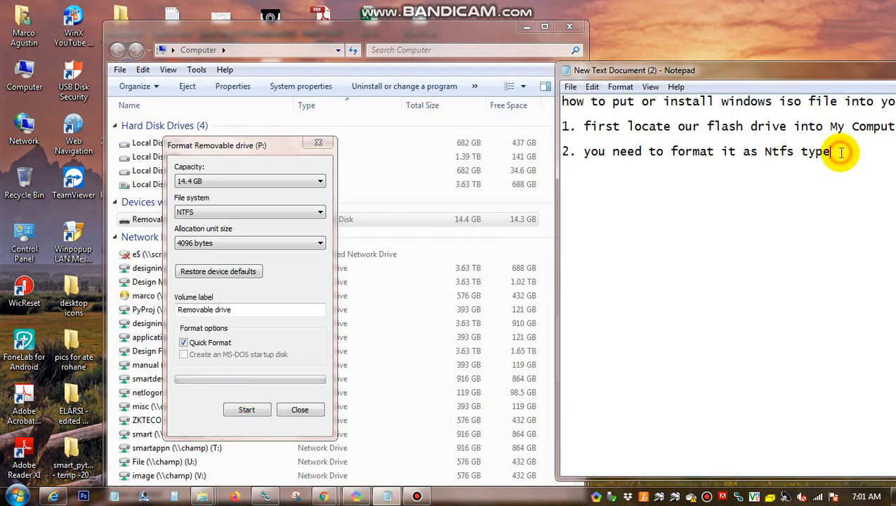
pyautogui.press('Return')
pyautogui.press('Return')
pyautogui.write('choose')
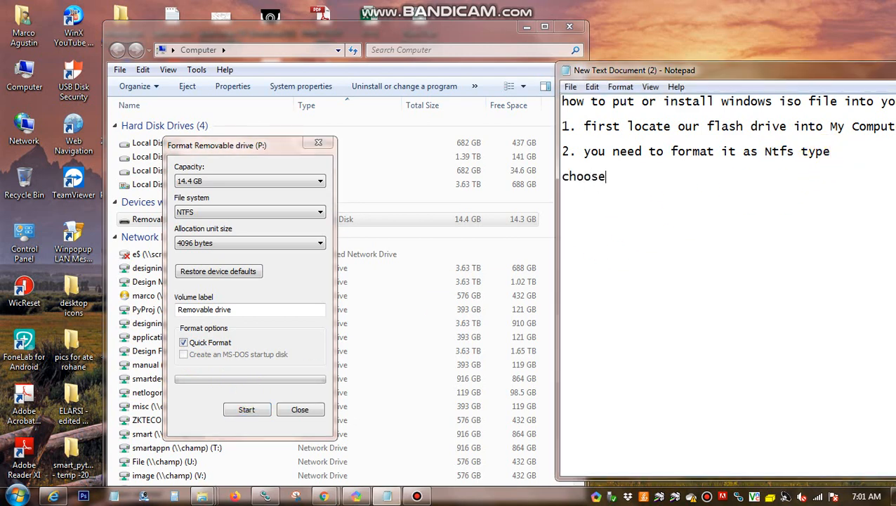
pyautogui.write(' quick form')
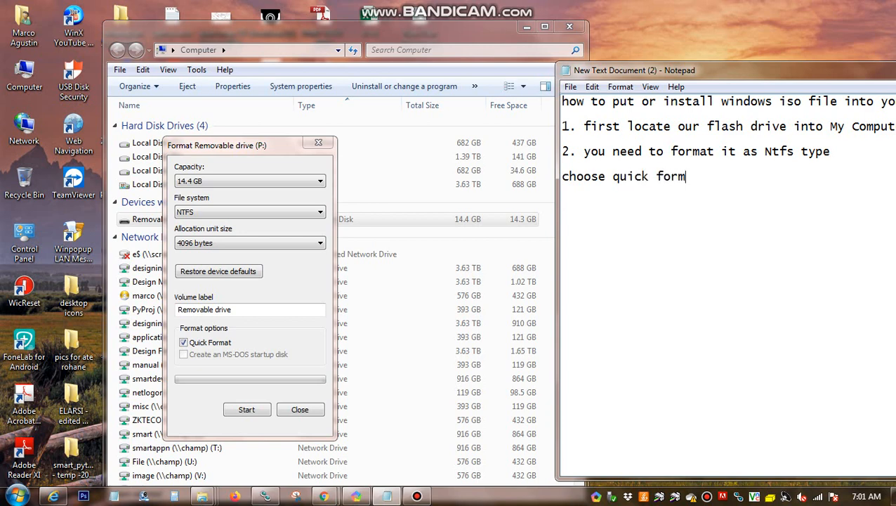
pyautogui.write('art')
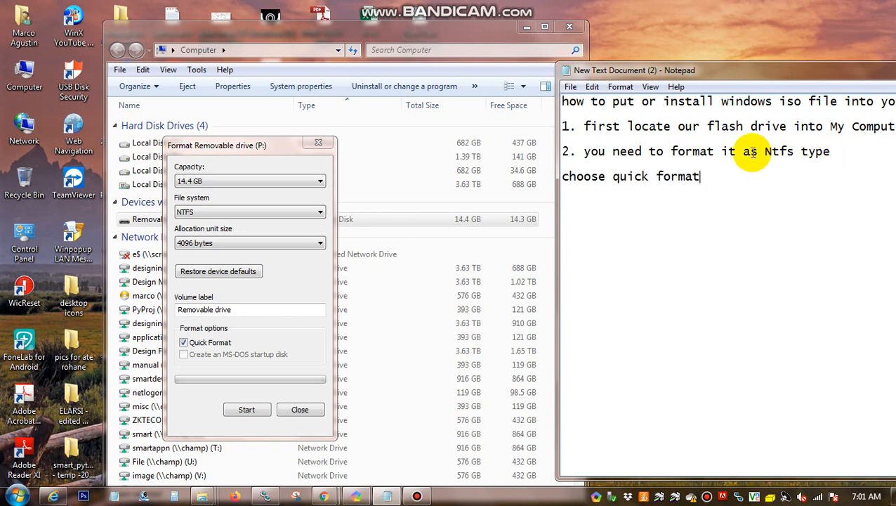
pyautogui.click(564, 176)
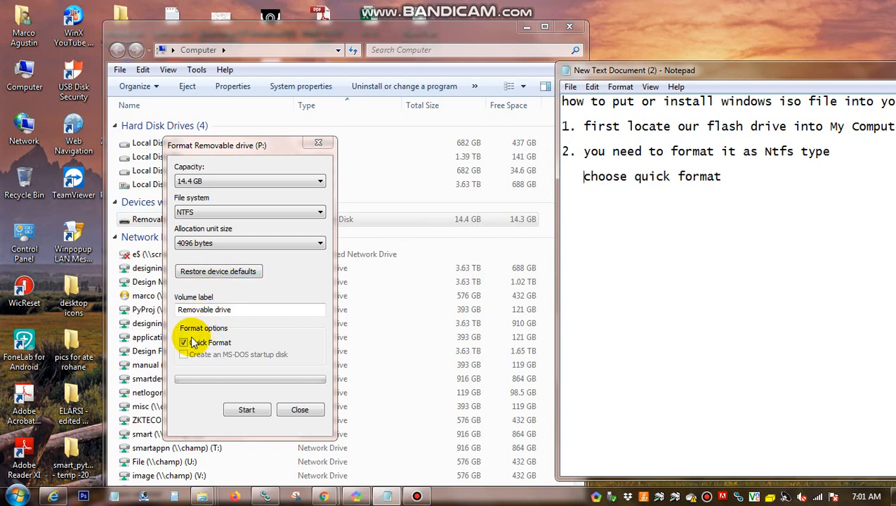
# Quick-format Removable drive (P:) as NTFS, acknowledge its completion and close the format dialog.
pyautogui.click(245, 410)
pyautogui.click(480, 253)
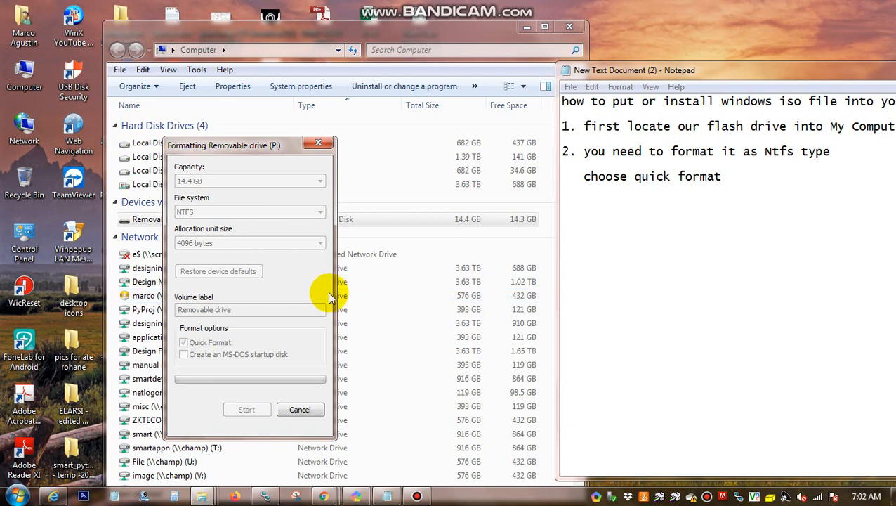
pyautogui.click(747, 179)
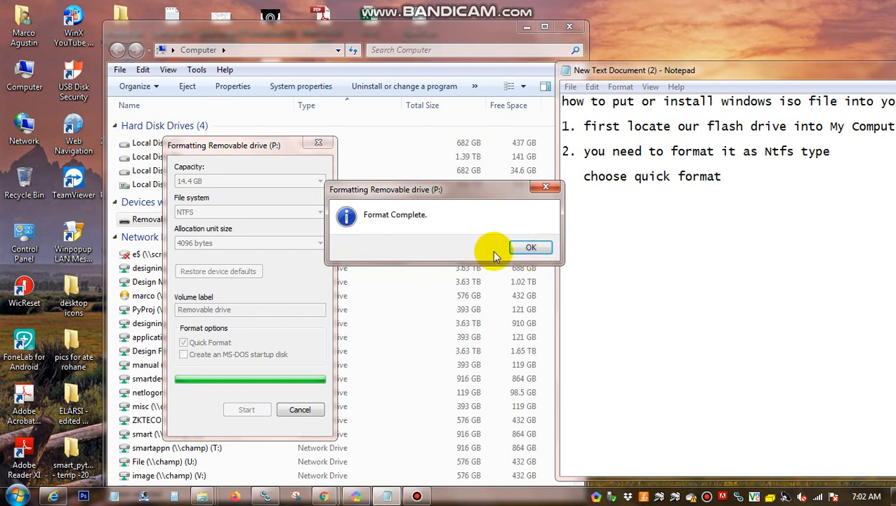
pyautogui.click(533, 247)
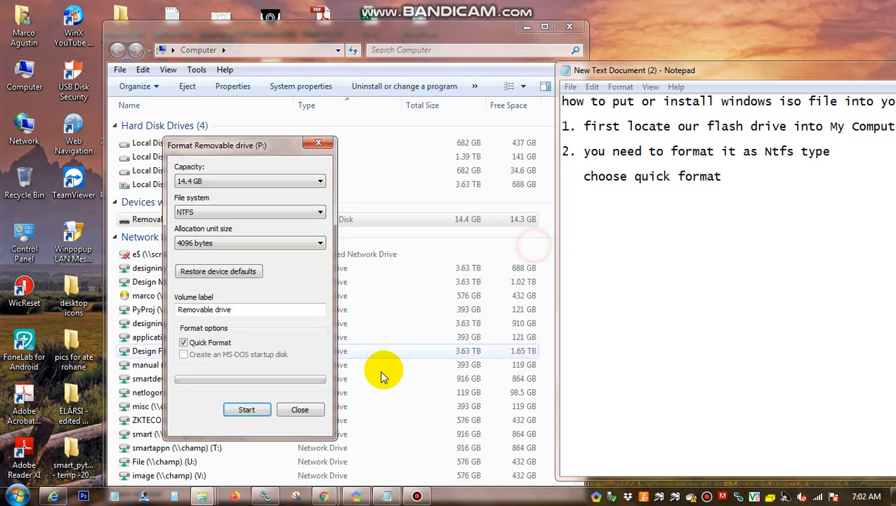
pyautogui.click(300, 409)
# Add the indented line "choose ok after format" below the quick format line in the note.
pyautogui.press('Return')
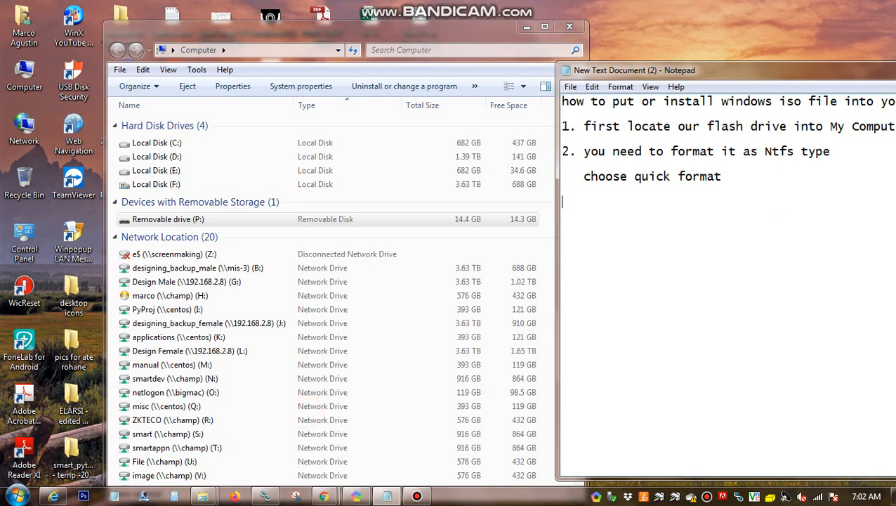
pyautogui.write('choose ok')
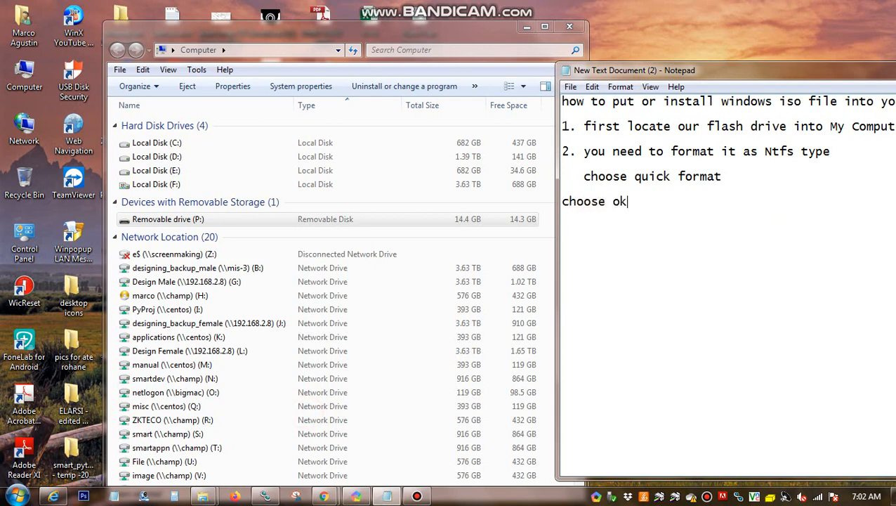
pyautogui.write(' after for')
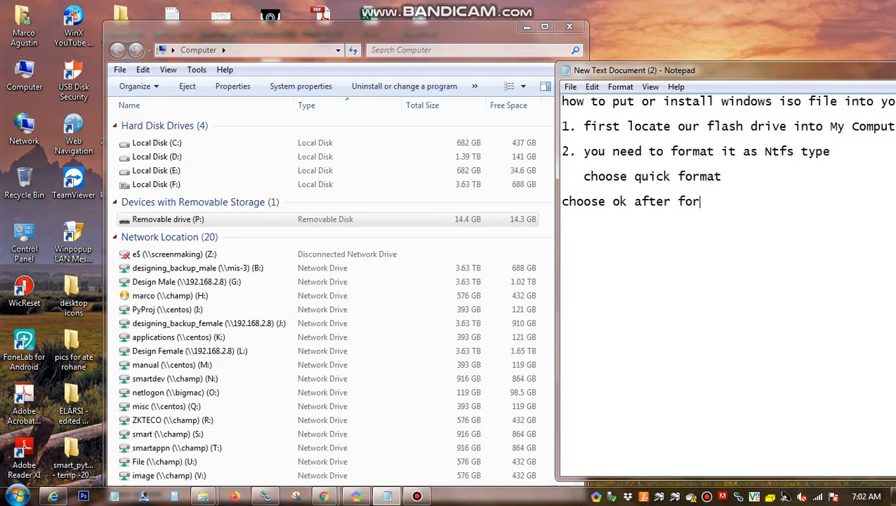
pyautogui.write('mat')
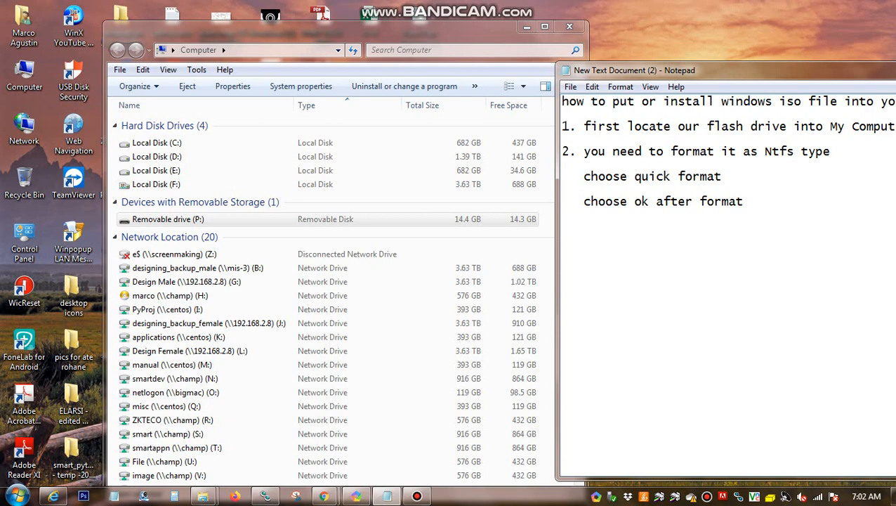
# Add instruction 3 to the note: "then locate your windows iso file.".
pyautogui.write('   3. then locate y')
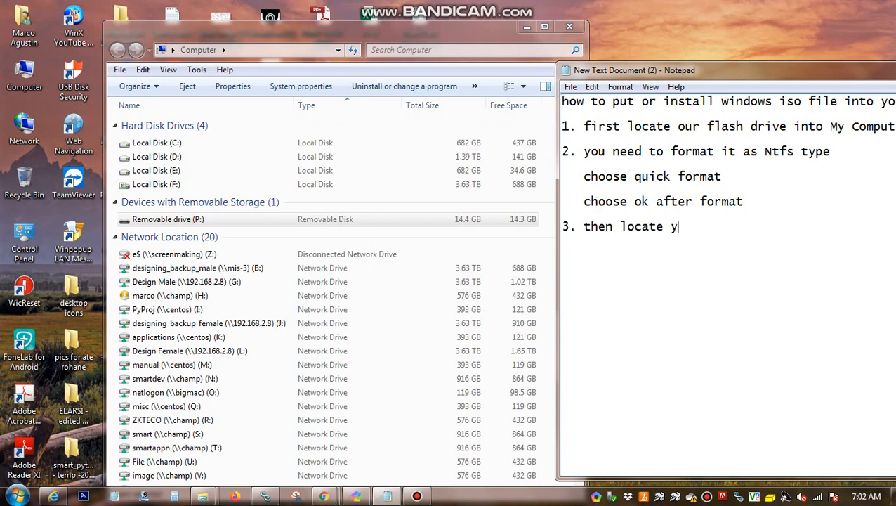
pyautogui.write('our window')
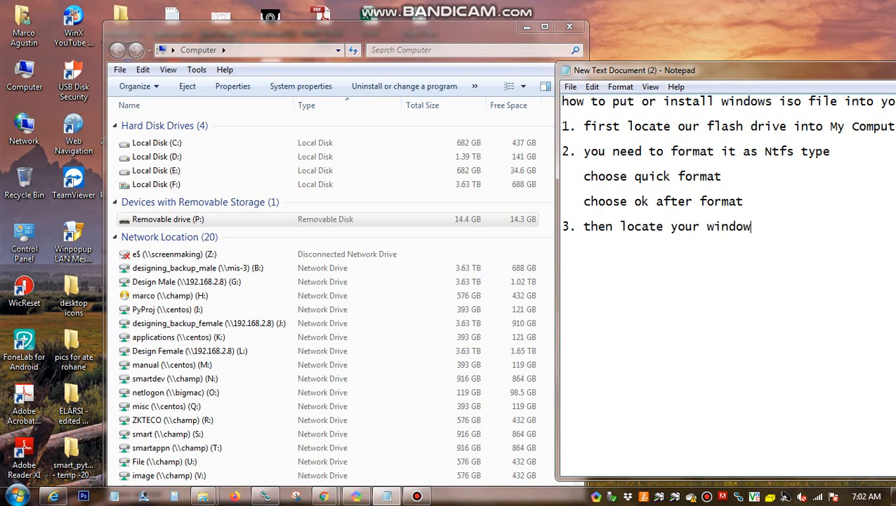
pyautogui.write('s iso file.')
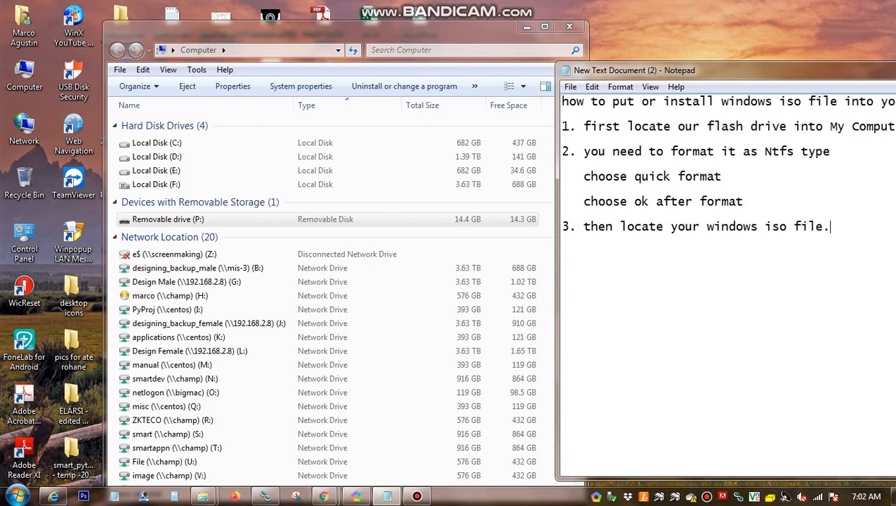
pyautogui.moveTo(584, 226); pyautogui.dragTo(826, 229)
pyautogui.click(836, 226)
# Add the indented line "mine located at Local disk d:" under instruction 3 and highlight the drive name.
pyautogui.write('mine located at')
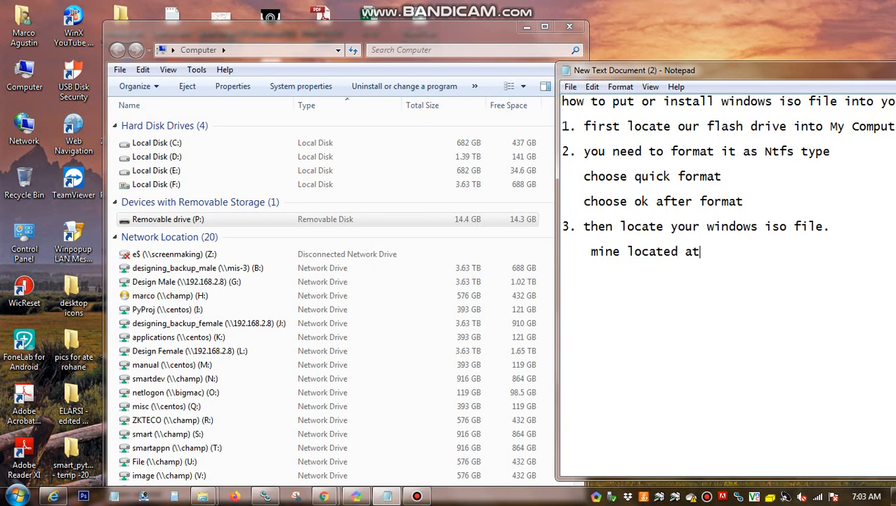
pyautogui.write(' Local disk d:')
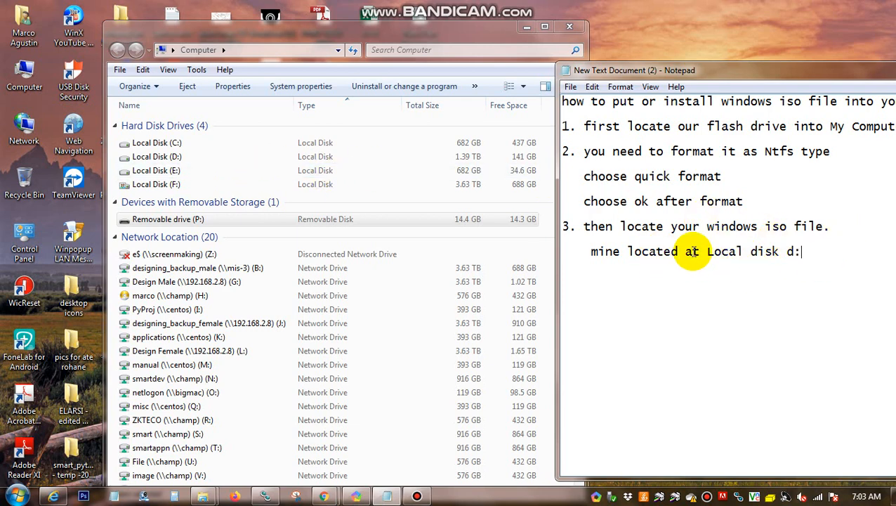
pyautogui.moveTo(707, 251); pyautogui.dragTo(780, 251)
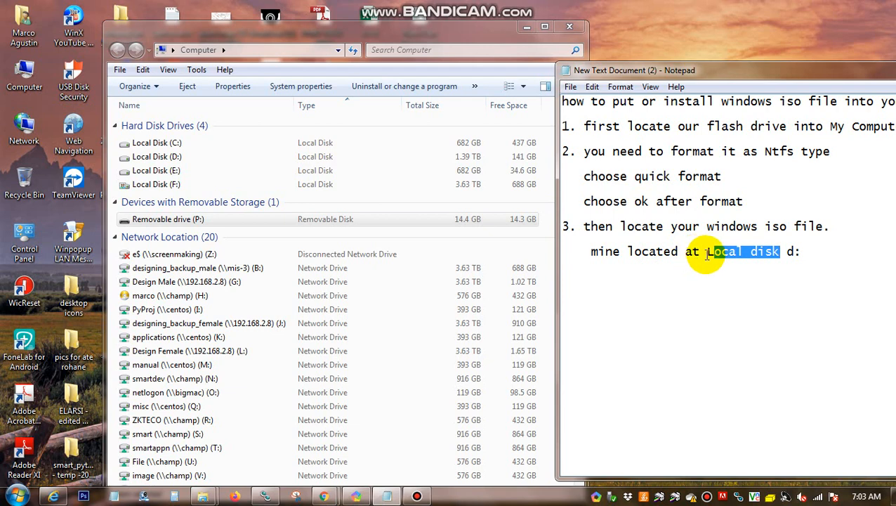
pyautogui.moveTo(706, 254); pyautogui.dragTo(801, 252)
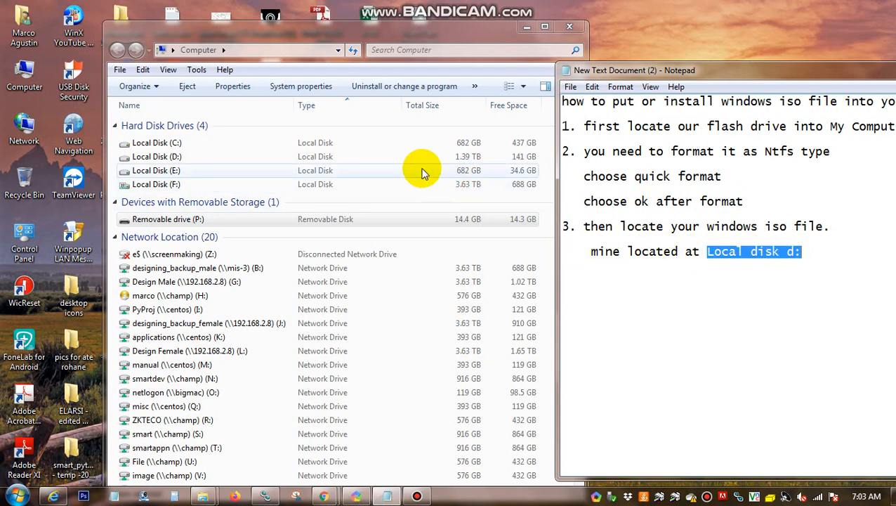
# Open the "windows 7 ultimate" folder inside Backup > Applications on Local Disk (D:) to locate the win7ultimate ISO.
pyautogui.doubleClick(332, 157)
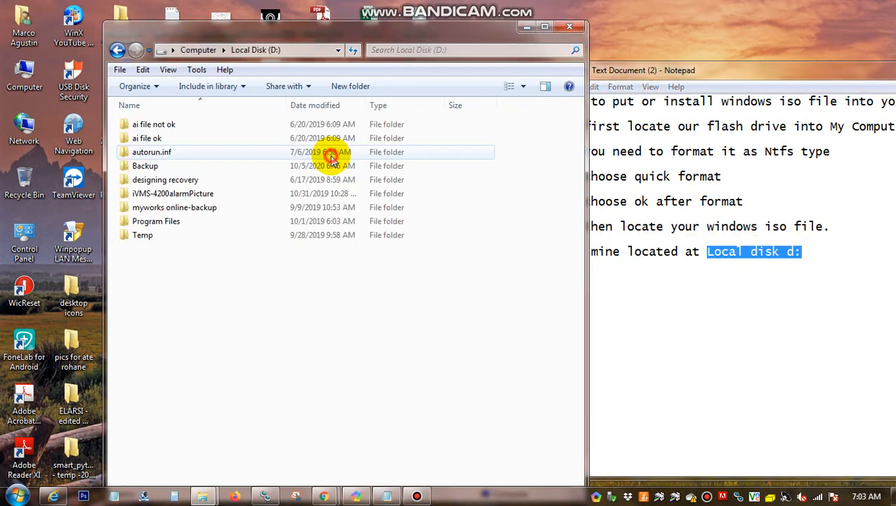
pyautogui.click(222, 167)
pyautogui.doubleClick(222, 167)
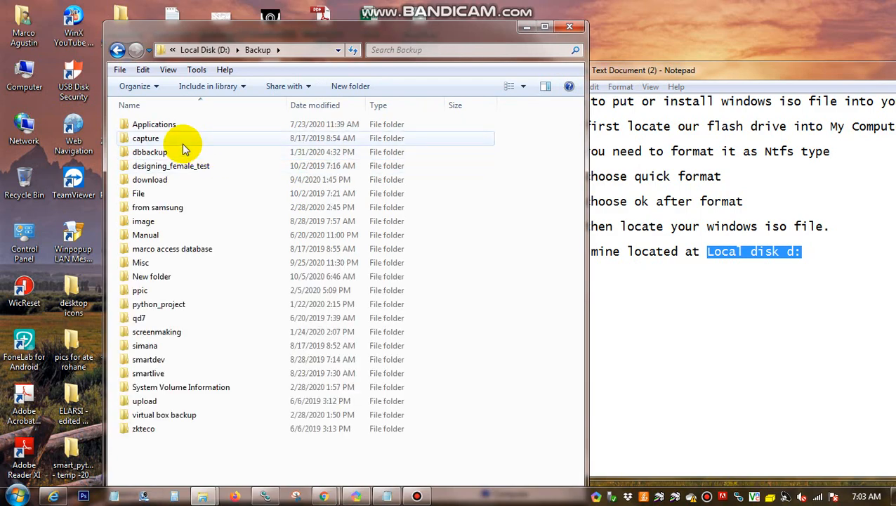
pyautogui.doubleClick(177, 125)
pyautogui.scroll(-12, 224, 274)
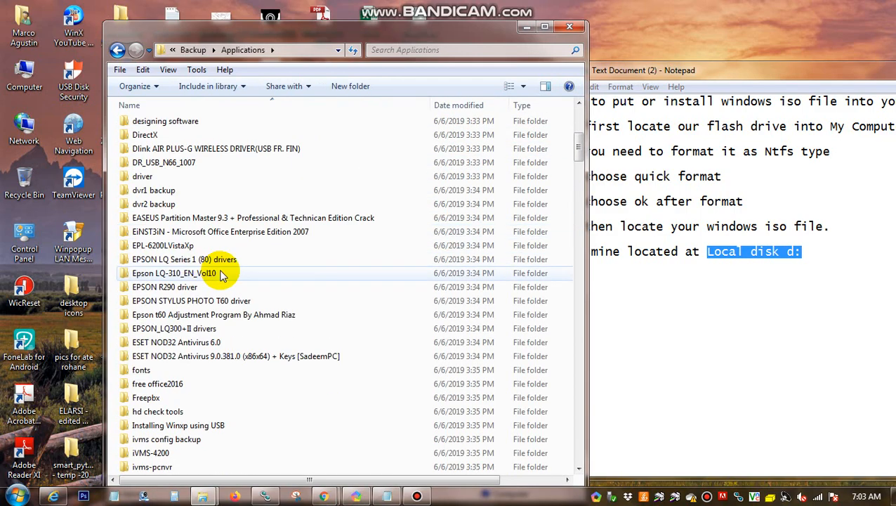
pyautogui.scroll(-5, 244, 298)
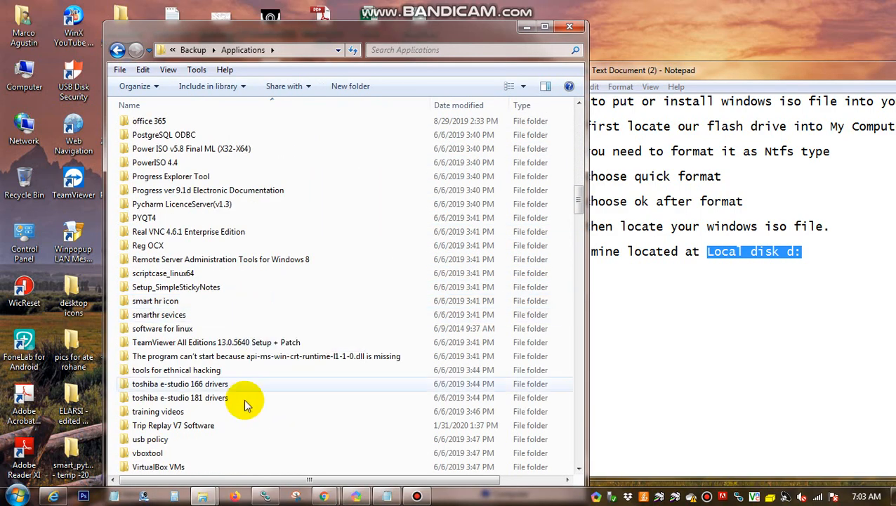
pyautogui.scroll(-4, 228, 418)
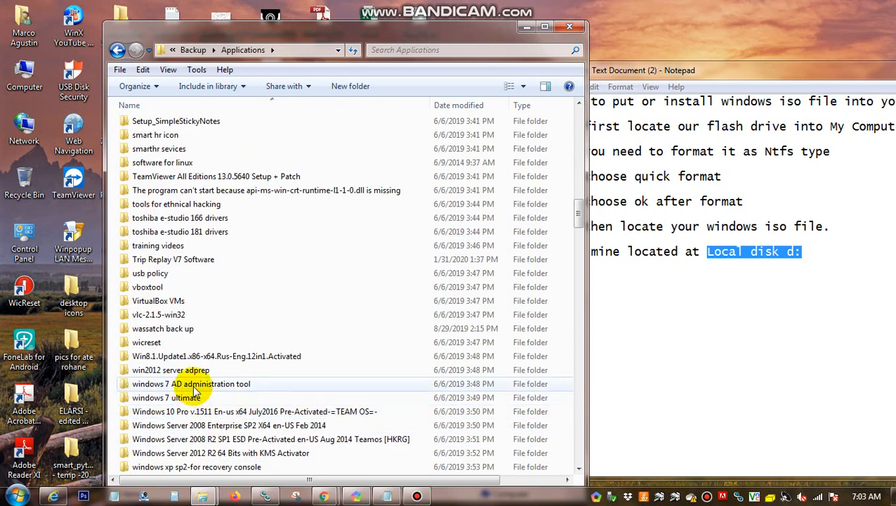
pyautogui.doubleClick(186, 398)
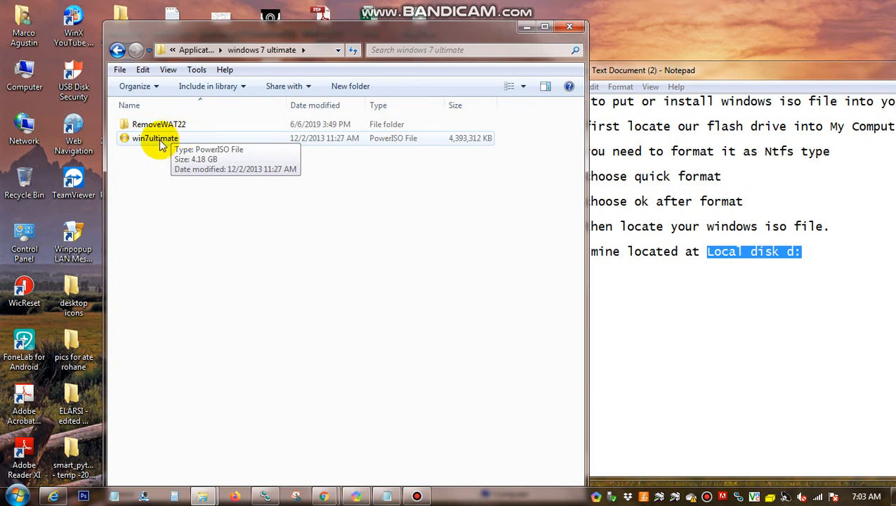
# Add the indented line "here it is" directly below the drive location line in the note.
pyautogui.click(827, 259)
pyautogui.press('Return')
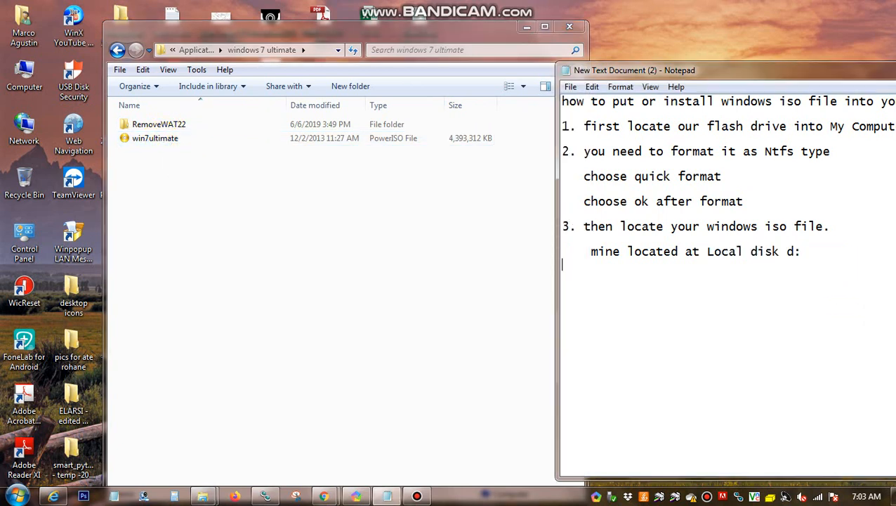
pyautogui.write('here it is')
pyautogui.press('Home')
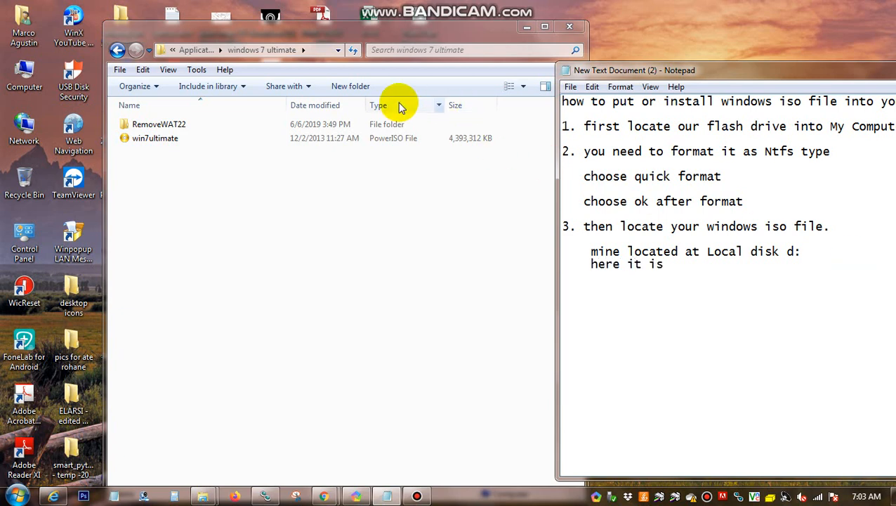
# Add instruction 4 to the note on two lines: "In this scenario I use Rufus software" and "to transfer my windows iso to my flash drive".
pyautogui.click(706, 266)
pyautogui.press('Return')
pyautogui.write('4.')
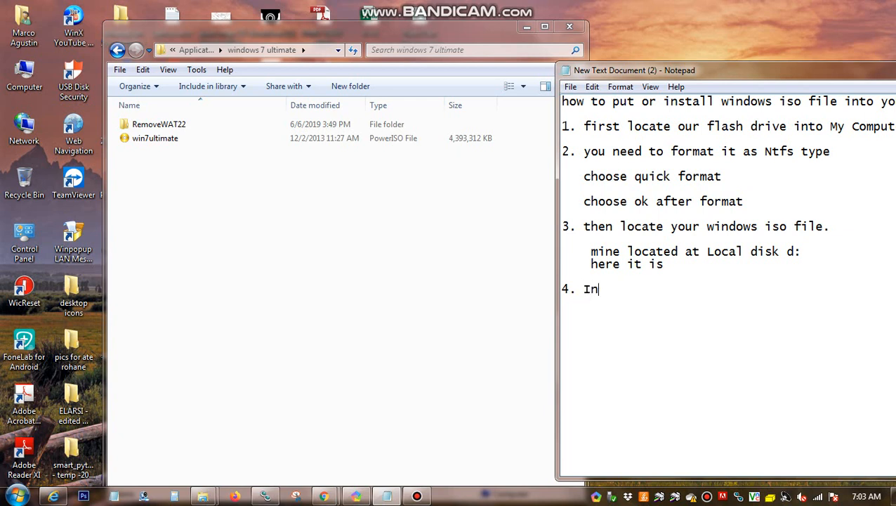
pyautogui.write('In this scenario I use Rufus soft')
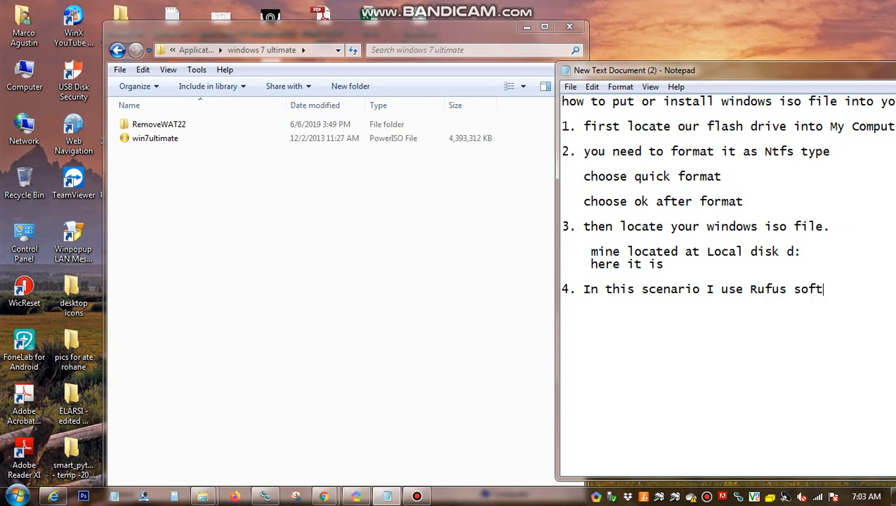
pyautogui.write('re to tr')
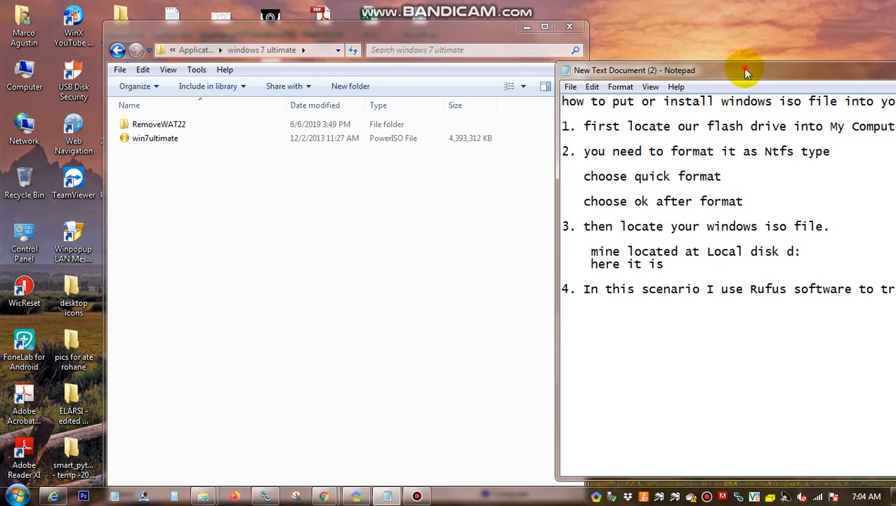
pyautogui.moveTo(744, 70); pyautogui.dragTo(601, 73)
pyautogui.write('my ')
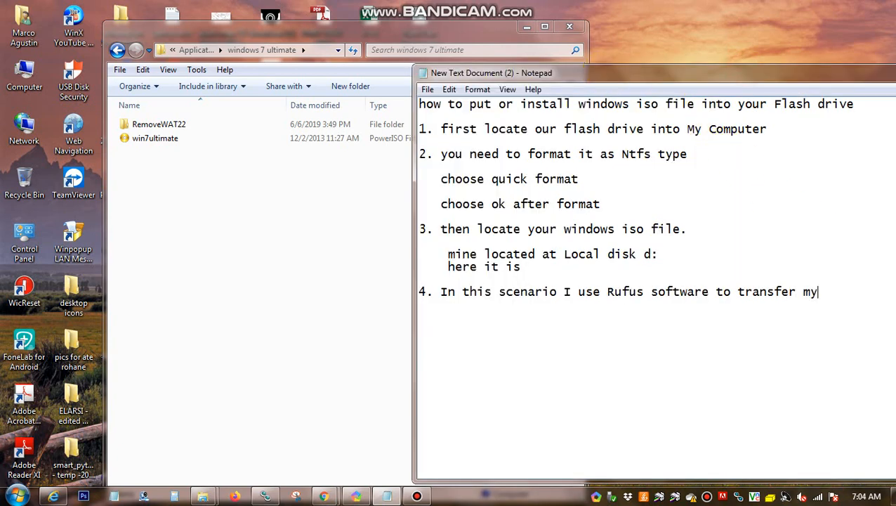
pyautogui.write('isowindows is')
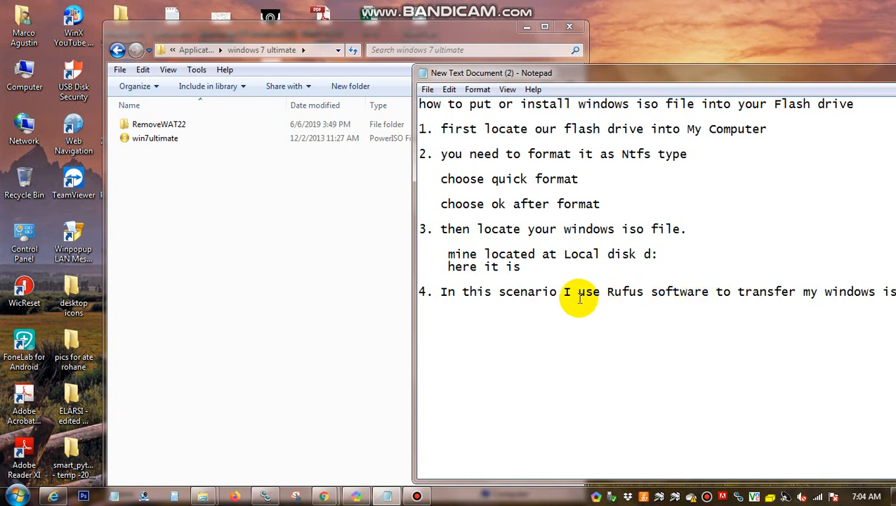
pyautogui.click(716, 291)
pyautogui.press('Return')
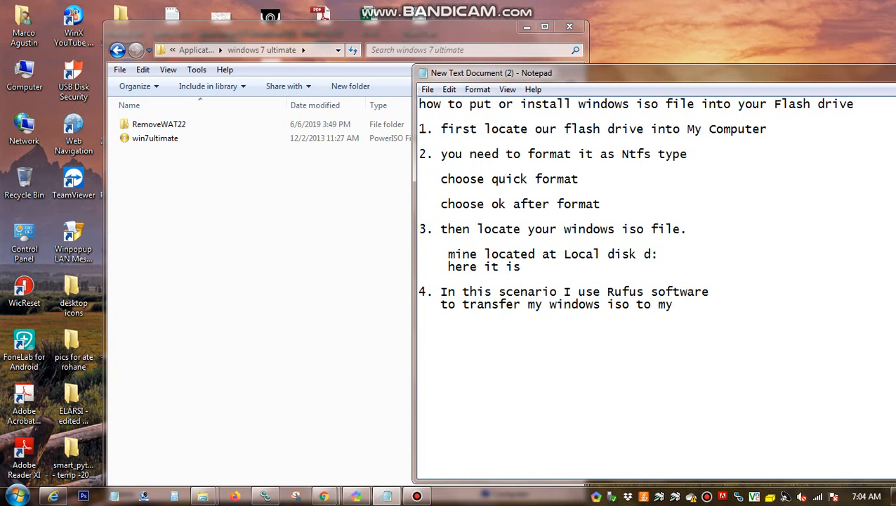
pyautogui.write('flash drive')
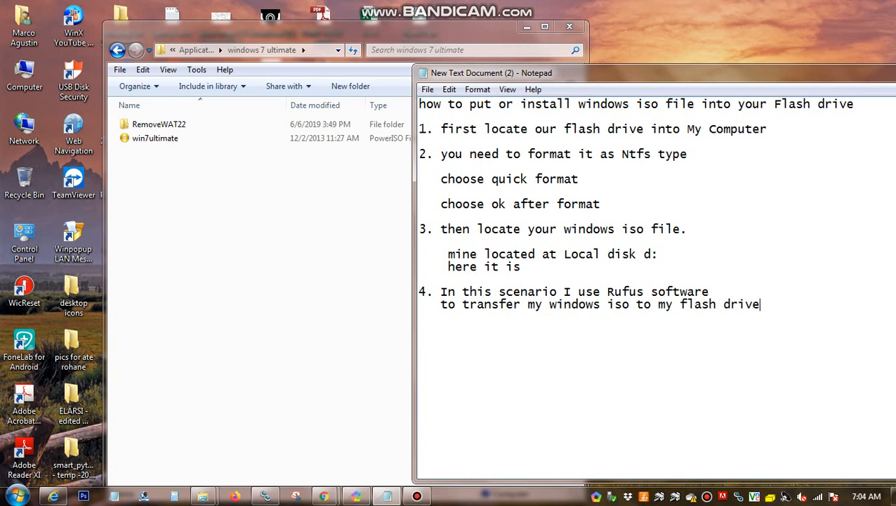
# Move the note and folder windows aside to uncover the rufus-1.4.9 desktop shortcut, highlight "Rufus" in the note and show the shortcut's options.
pyautogui.moveTo(561, 80); pyautogui.dragTo(658, 82)
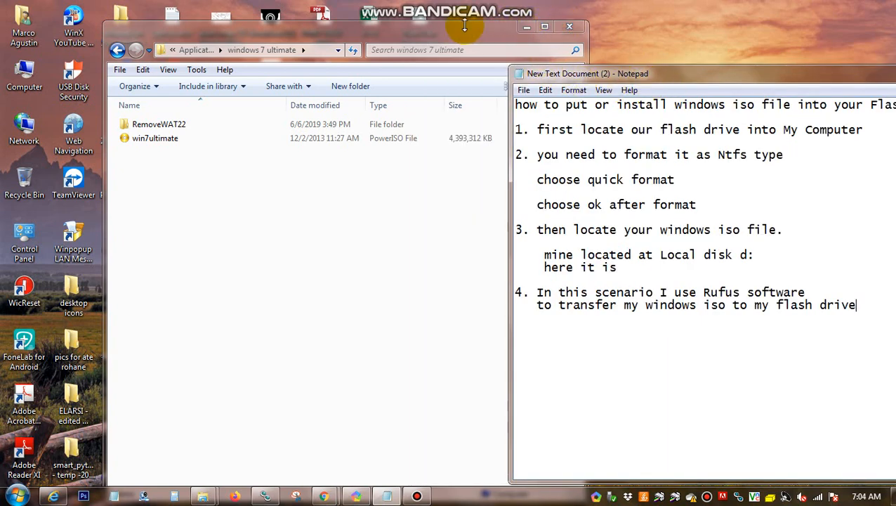
pyautogui.moveTo(460, 24); pyautogui.dragTo(467, 399)
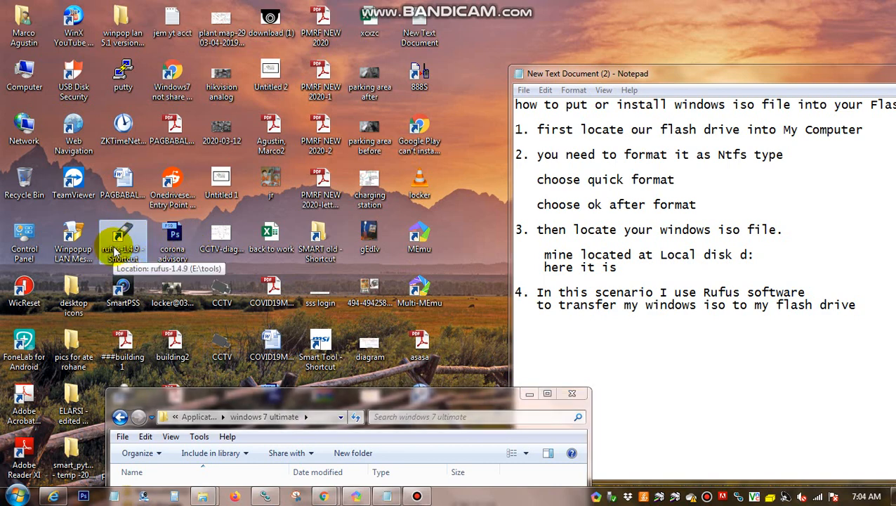
pyautogui.moveTo(704, 292); pyautogui.dragTo(743, 292)
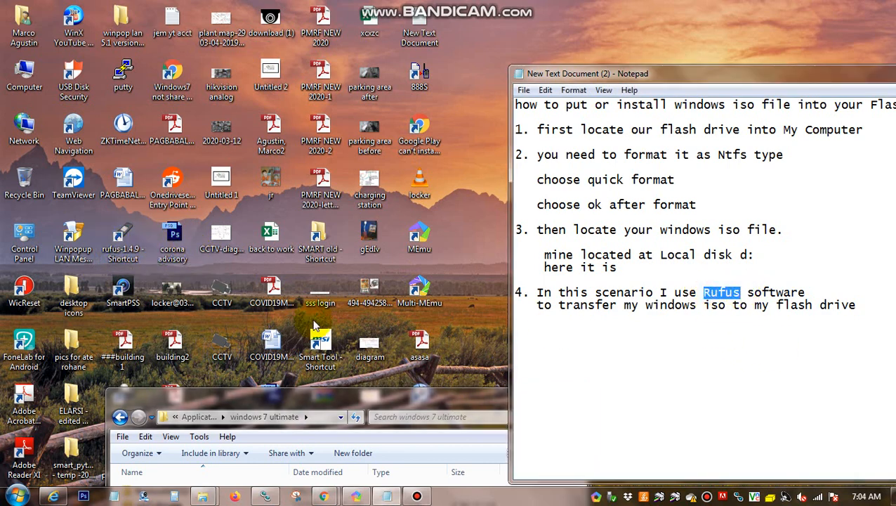
pyautogui.rightClick(124, 249)
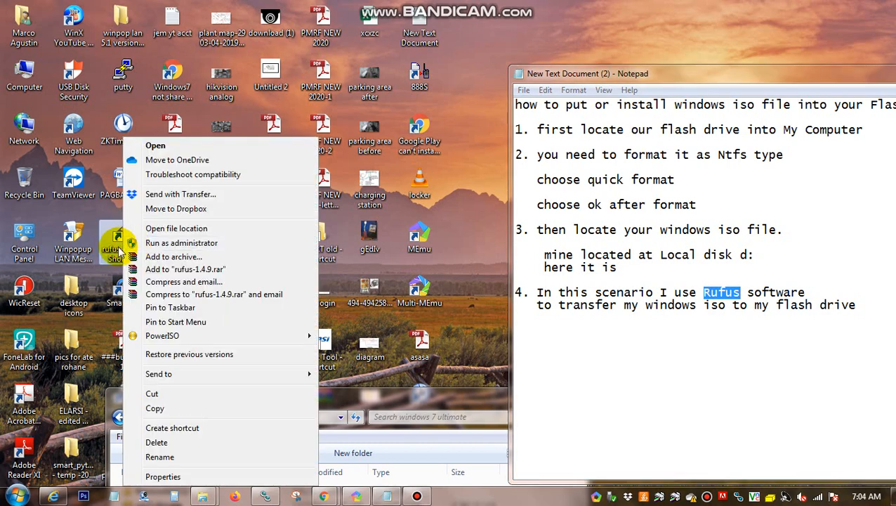
# Add the indented line "right click rufus then run as administrator" under instruction 4 in the note.
pyautogui.click(610, 315)
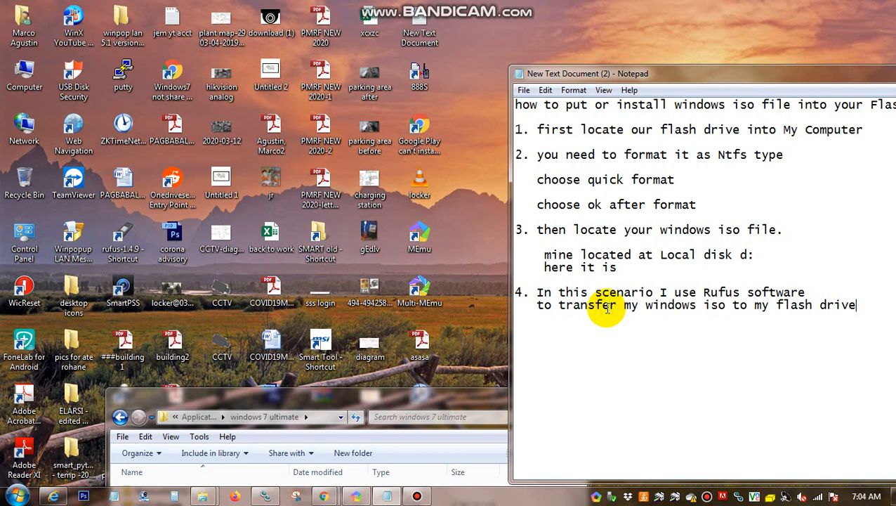
pyautogui.press('Return')
pyautogui.press('Return')
pyautogui.write('right click')
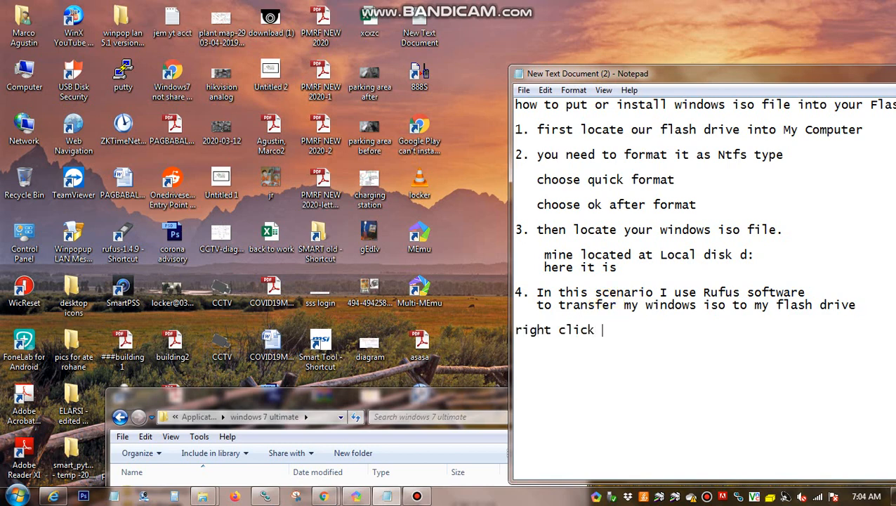
pyautogui.write(' rufus then ')
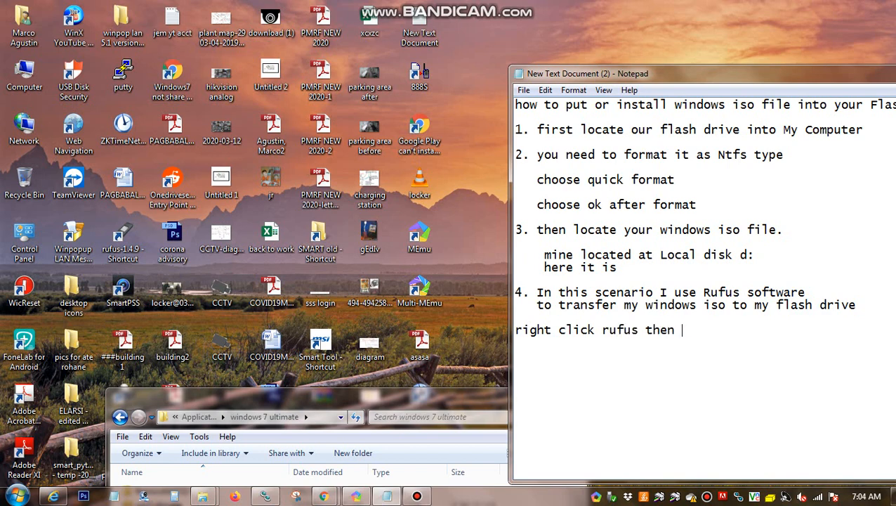
pyautogui.write('run as admin')
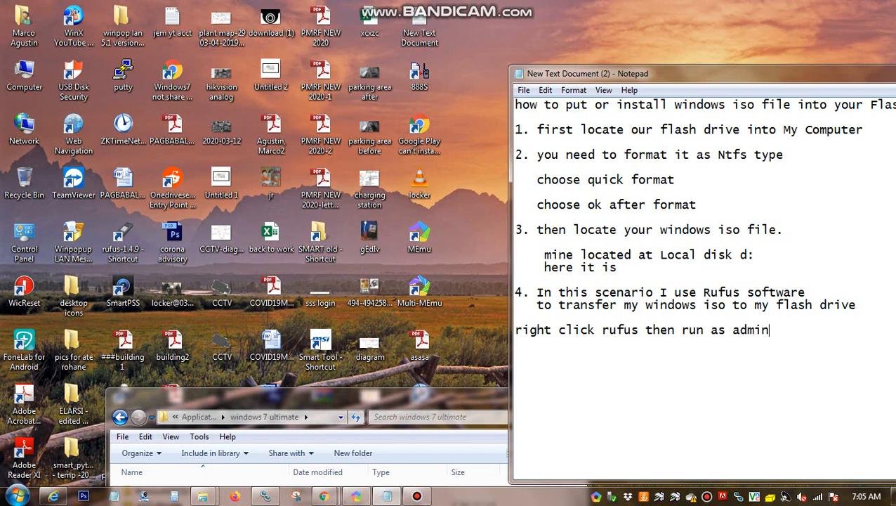
pyautogui.write('istartor')
pyautogui.press('Delete')
pyautogui.press('Right')
pyautogui.write('a')
pyautogui.press('Home')
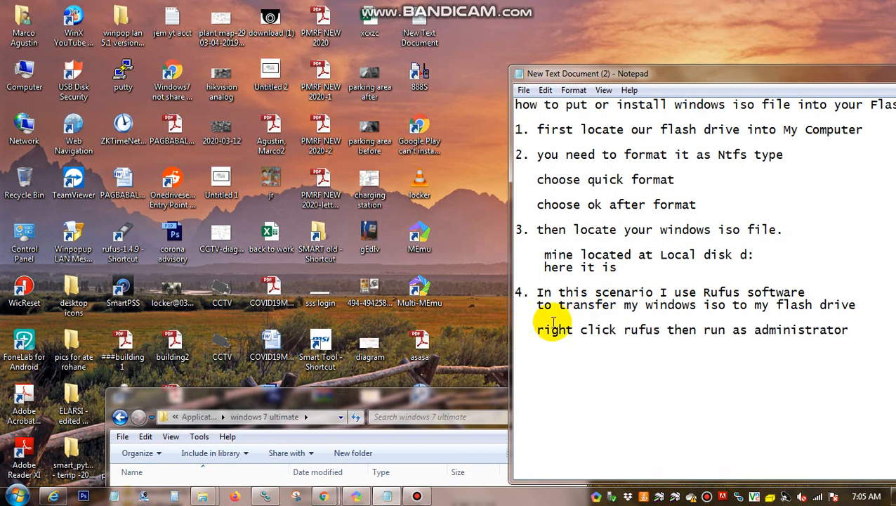
# Highlight the administrator instruction in the note and launch the rufus-1.4.9 desktop shortcut as administrator.
pyautogui.moveTo(539, 330); pyautogui.dragTo(862, 332)
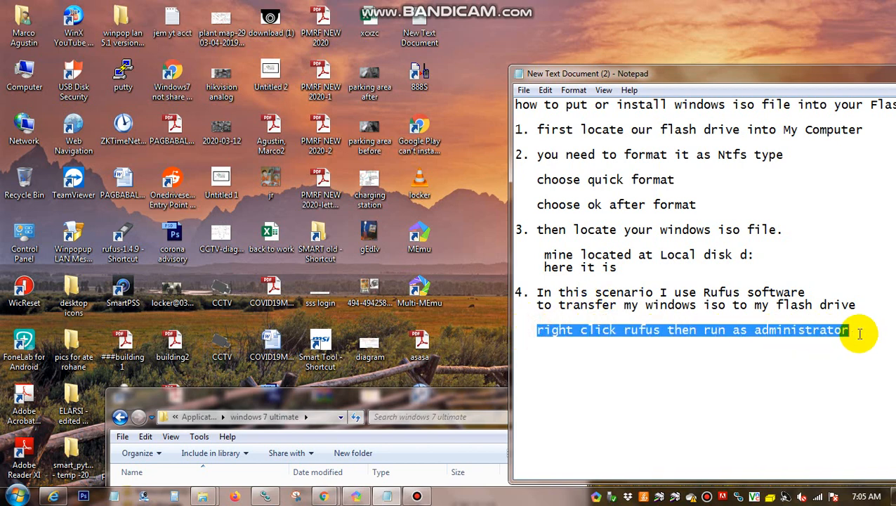
pyautogui.rightClick(112, 254)
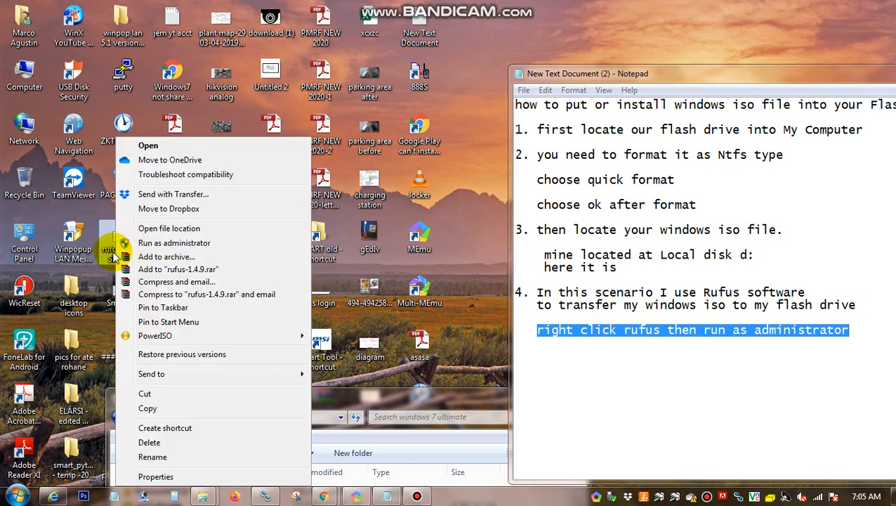
pyautogui.click(111, 247)
pyautogui.rightClick(120, 243)
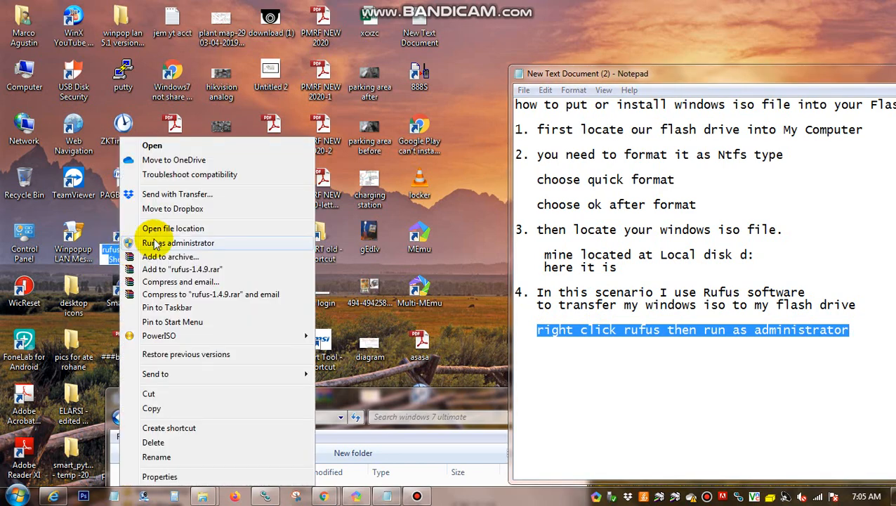
pyautogui.click(156, 243)
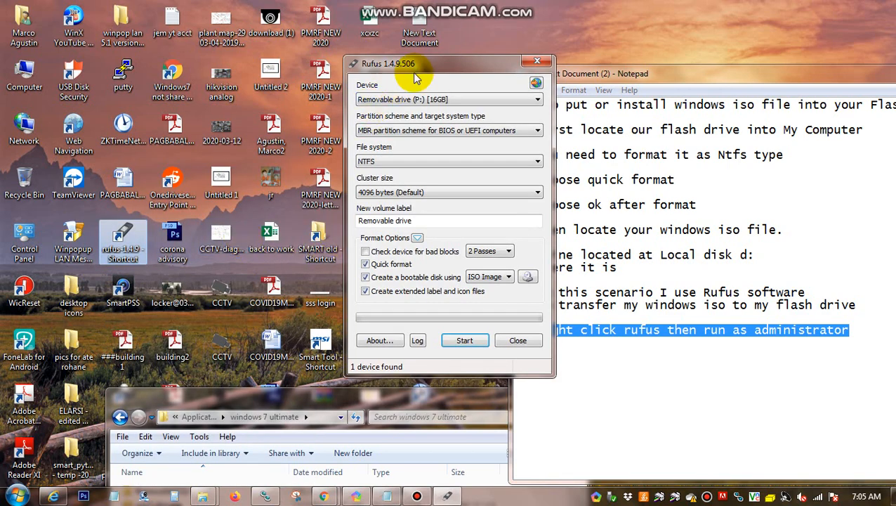
# Move the Rufus window clear of the note and add the line "at the bottom of rufus go to browse iso image file" under instruction 4.
pyautogui.moveTo(415, 66); pyautogui.dragTo(249, 64)
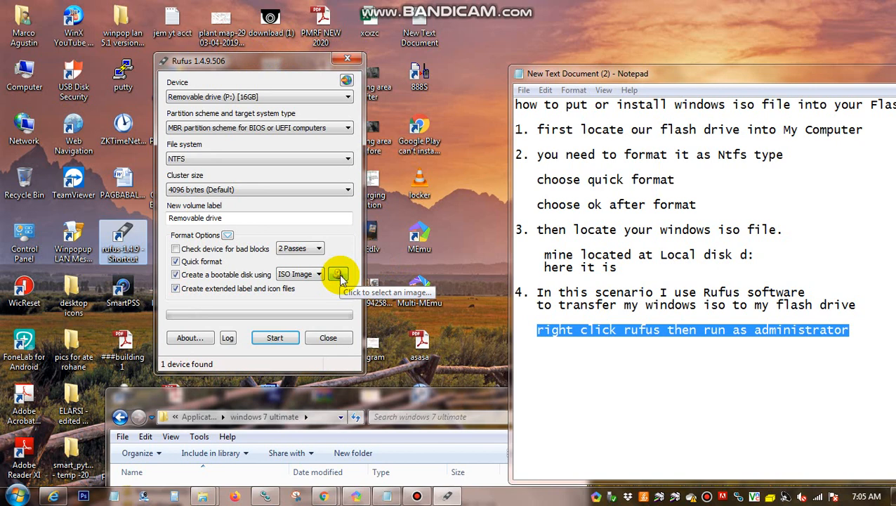
pyautogui.click(676, 336)
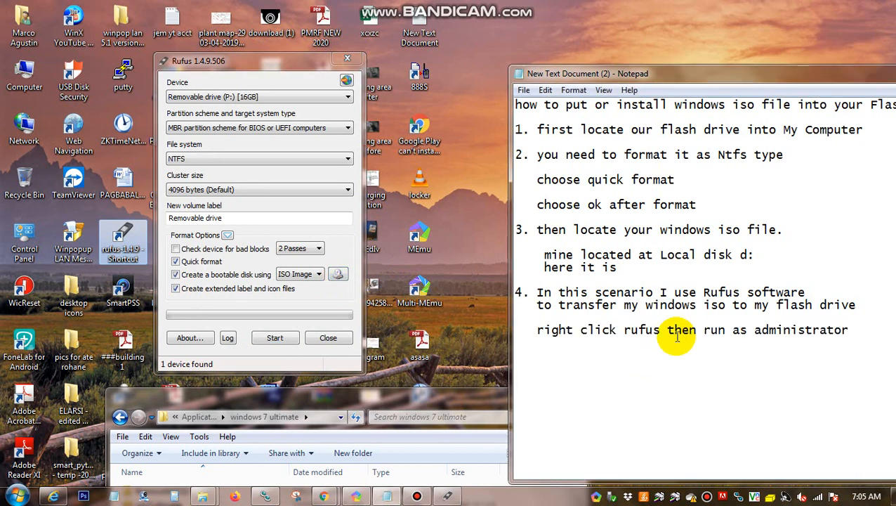
pyautogui.press('Return')
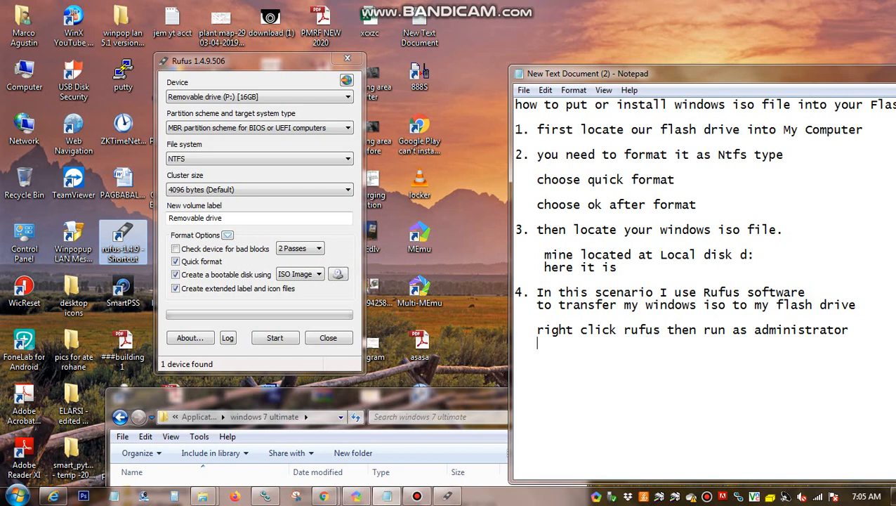
pyautogui.write('at the botto')
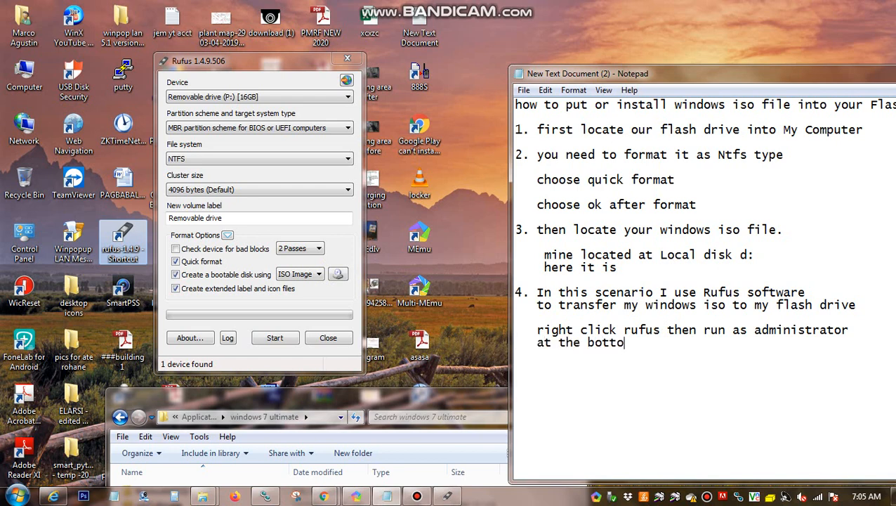
pyautogui.write('m of rufus')
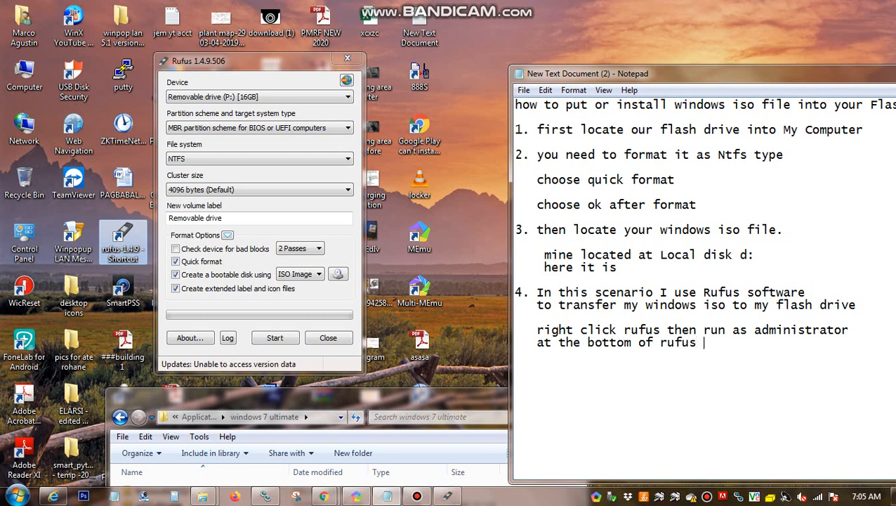
pyautogui.write(' go to browse is')
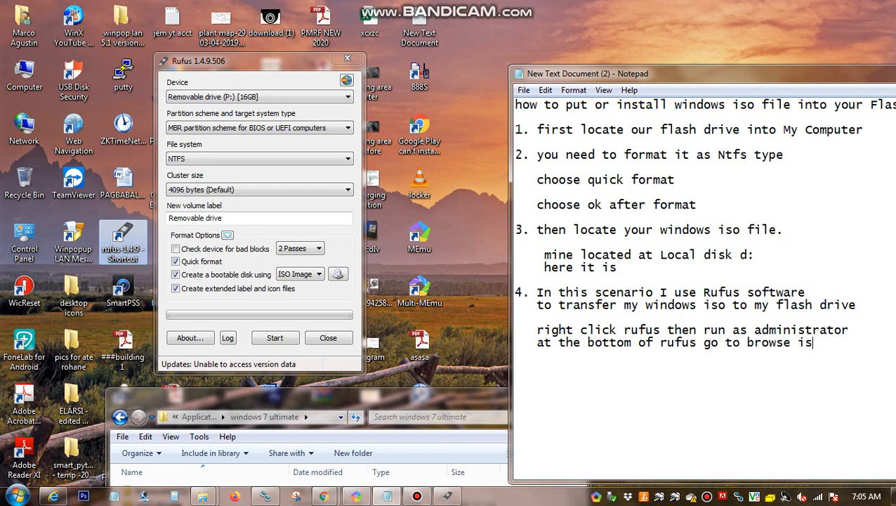
pyautogui.write('o image file')
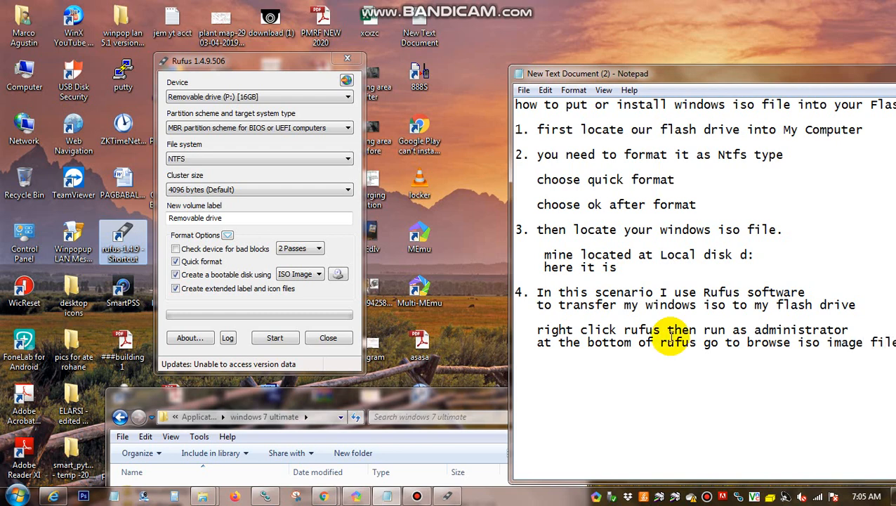
# Browse for an ISO image in Rufus, select win7ultimate in D:\Backup\Applications\windows 7 ultimate and move the file dialog clear of the note.
pyautogui.click(309, 275)
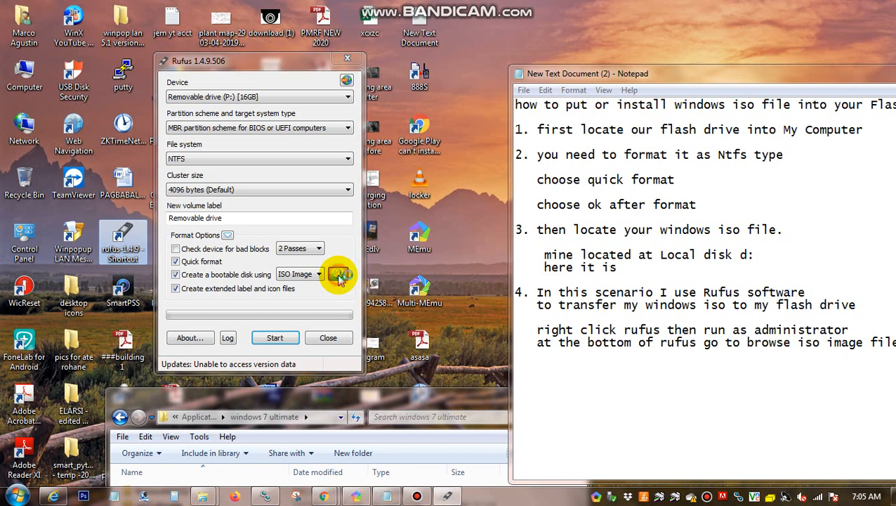
pyautogui.click(338, 276)
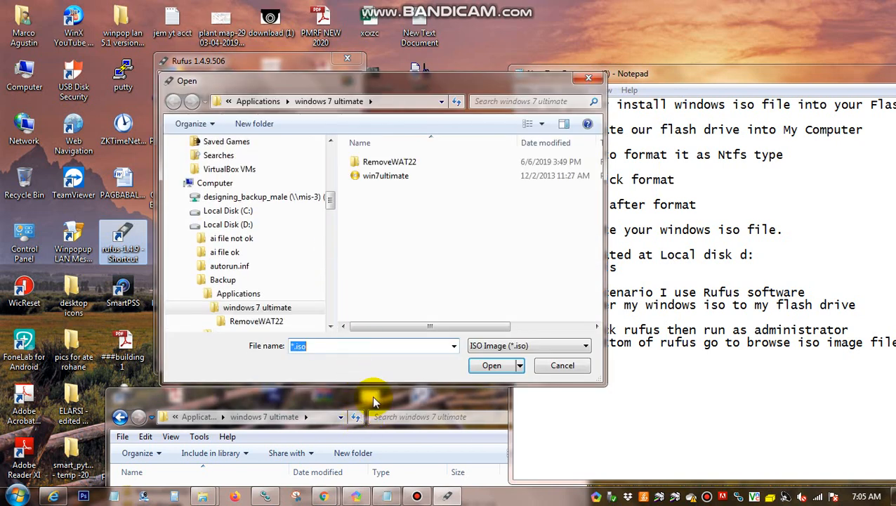
pyautogui.click(403, 103)
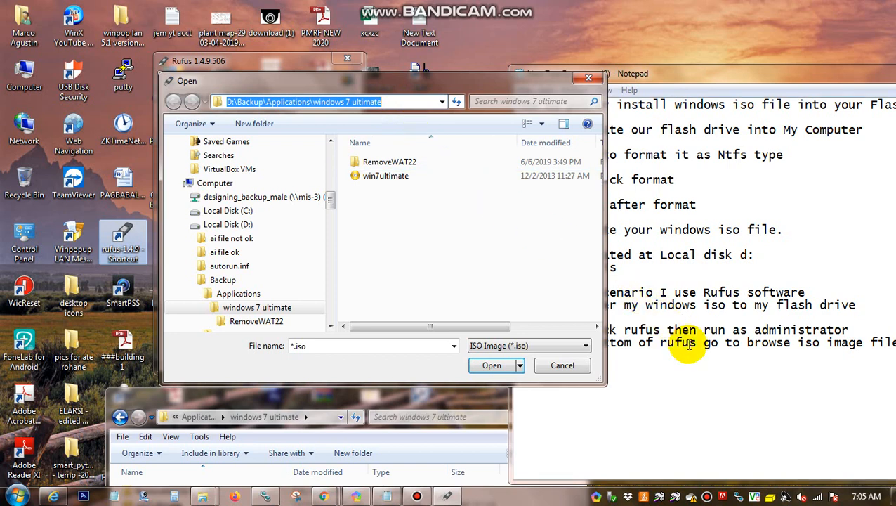
pyautogui.click(386, 176)
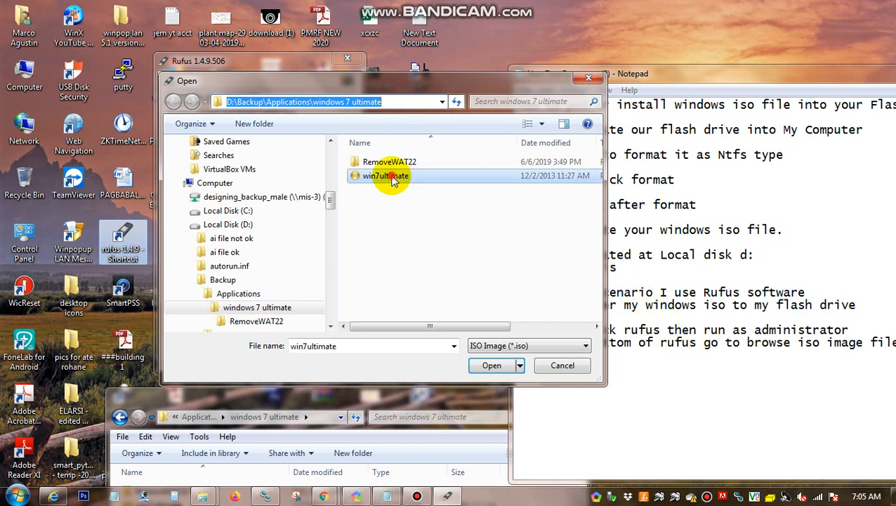
pyautogui.click(411, 103)
pyautogui.moveTo(414, 80); pyautogui.dragTo(306, 53)
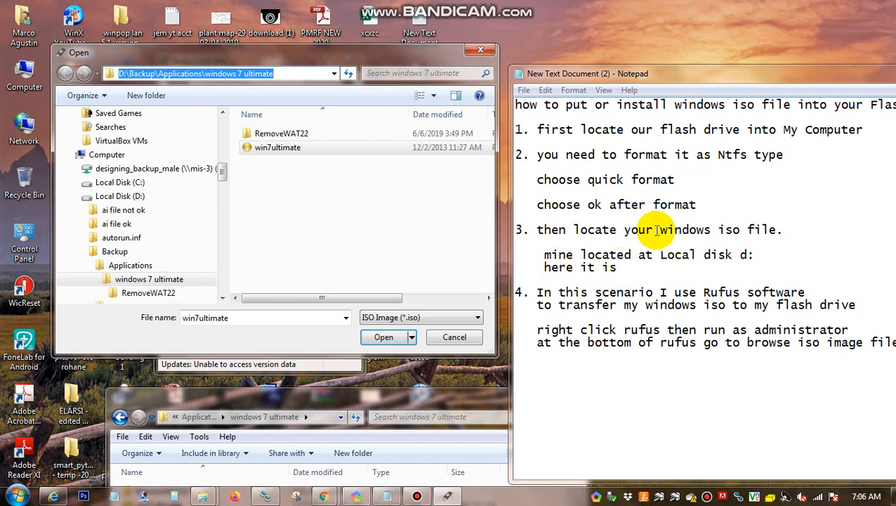
# Highlight the ISO file and Local disk d: wording in instruction 3, show the folder's full path and load win7ultimate into Rufus.
pyautogui.moveTo(659, 229); pyautogui.dragTo(785, 230)
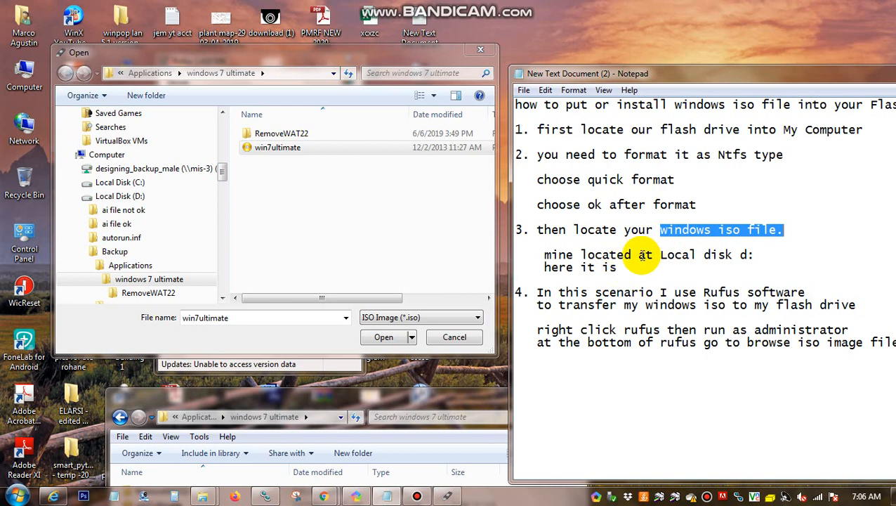
pyautogui.moveTo(665, 254); pyautogui.dragTo(753, 255)
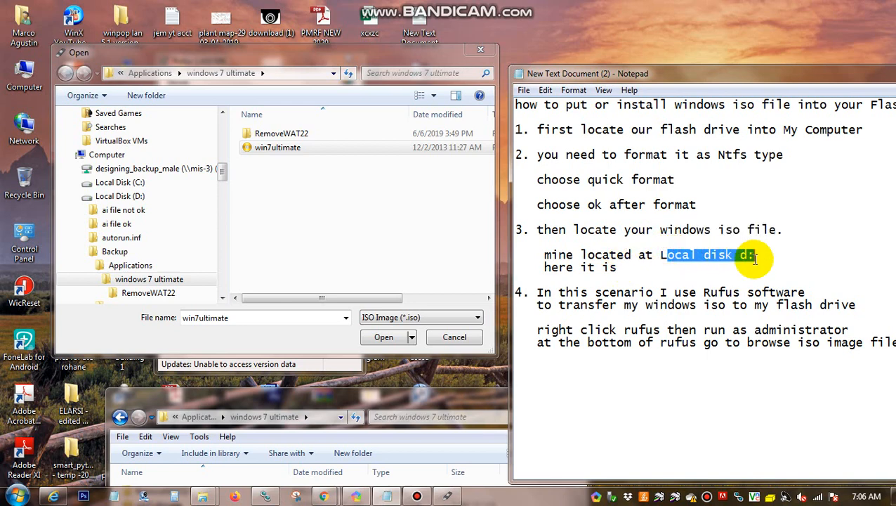
pyautogui.click(294, 73)
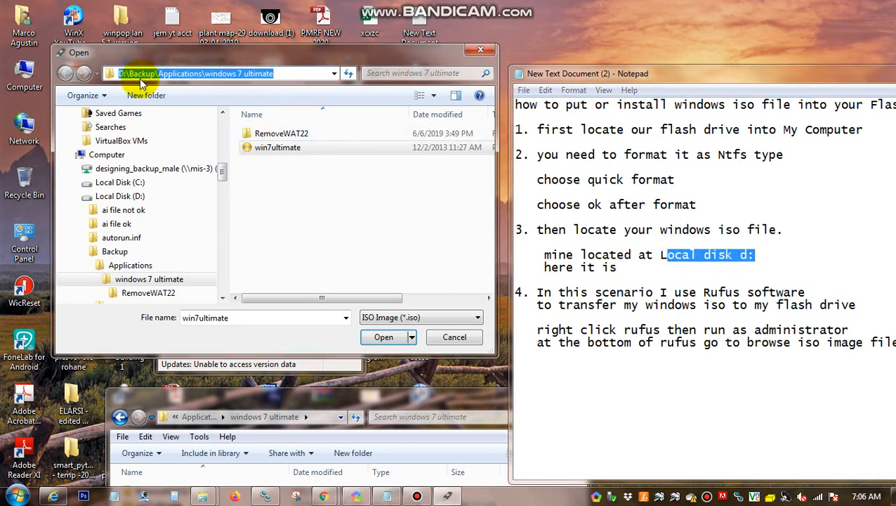
pyautogui.click(288, 147)
pyautogui.click(384, 337)
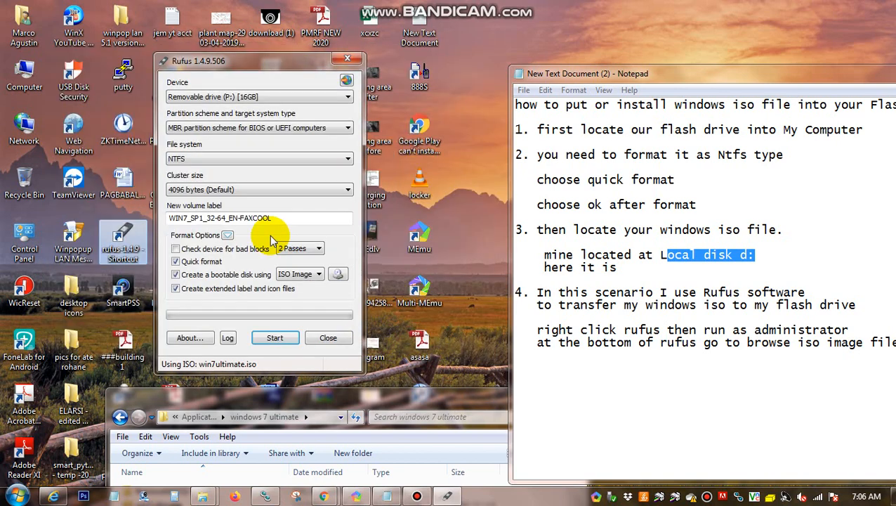
# Add two aligned lines below the browse instruction in the note: "after locating your windows iso file" and "click start on rufus".
pyautogui.click(699, 346)
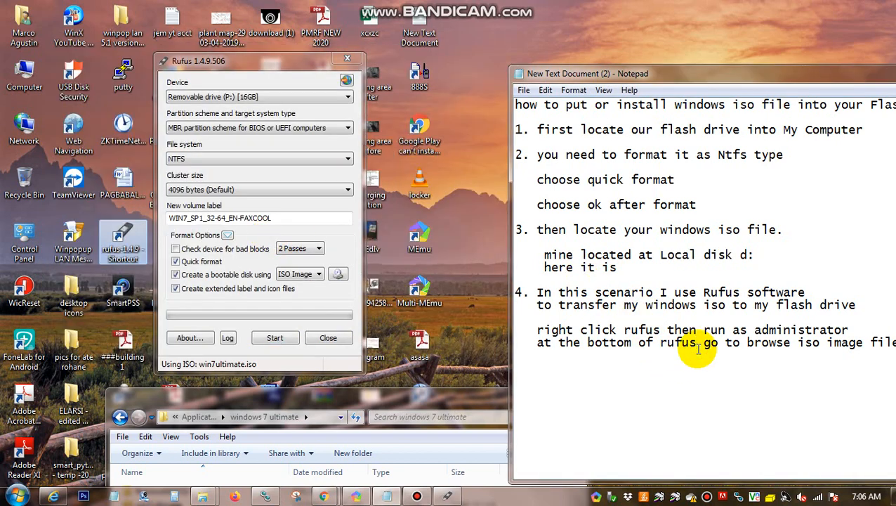
pyautogui.press('Down')
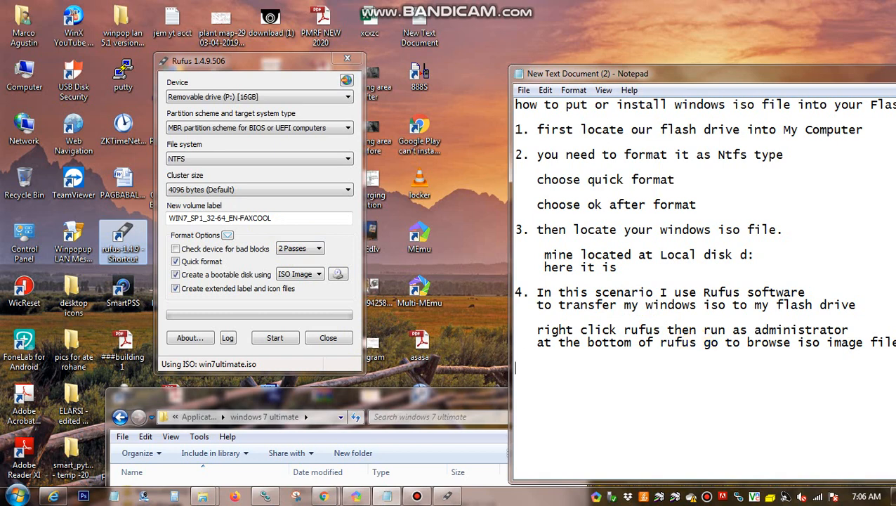
pyautogui.write('after loc')
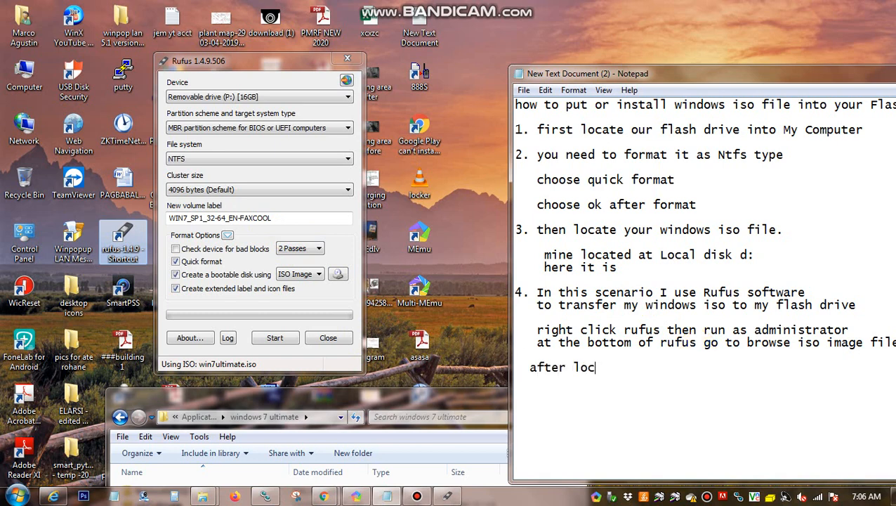
pyautogui.write('ating you')
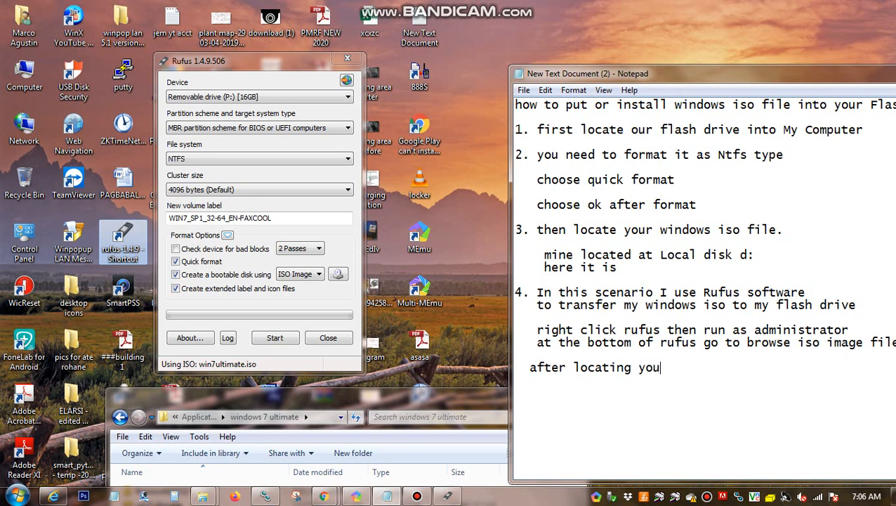
pyautogui.write('r windows')
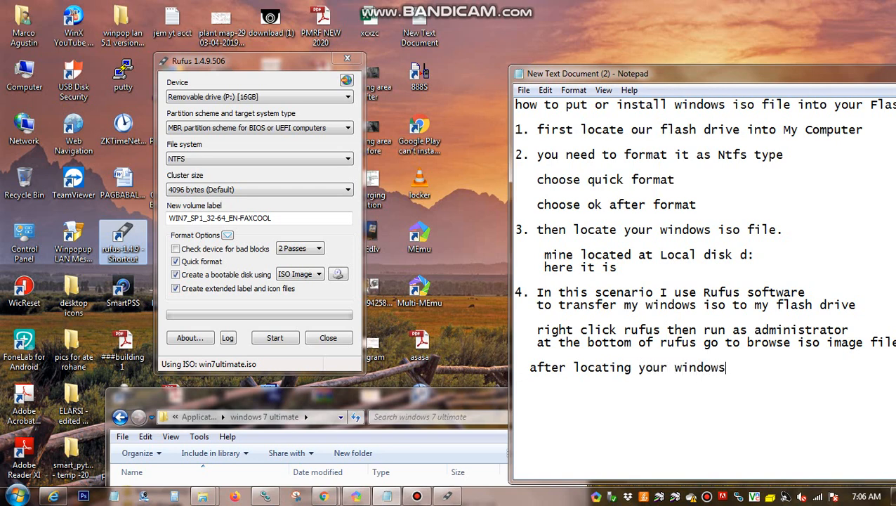
pyautogui.write(' iso file click start or')
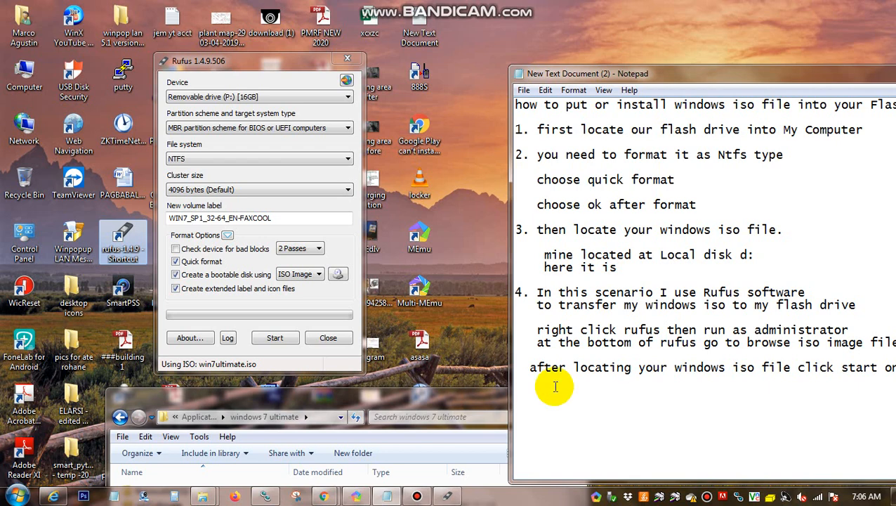
pyautogui.click(526, 366)
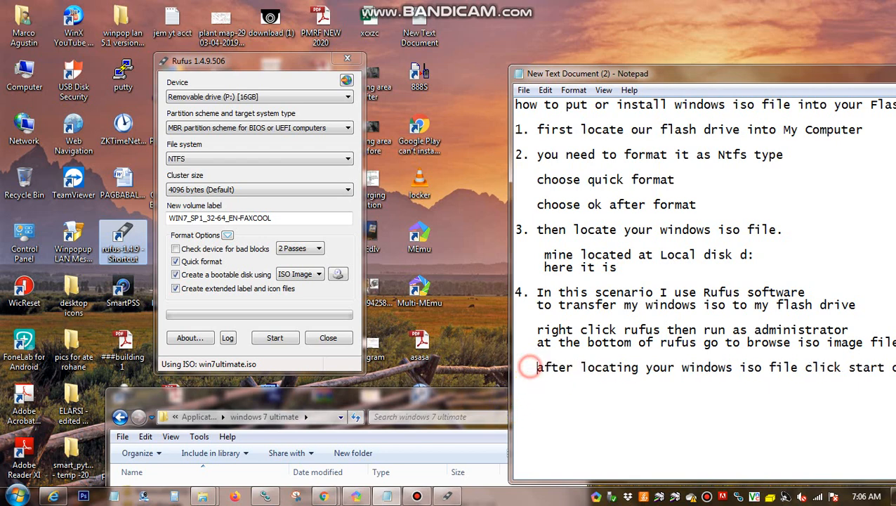
pyautogui.click(805, 366)
pyautogui.press('Return')
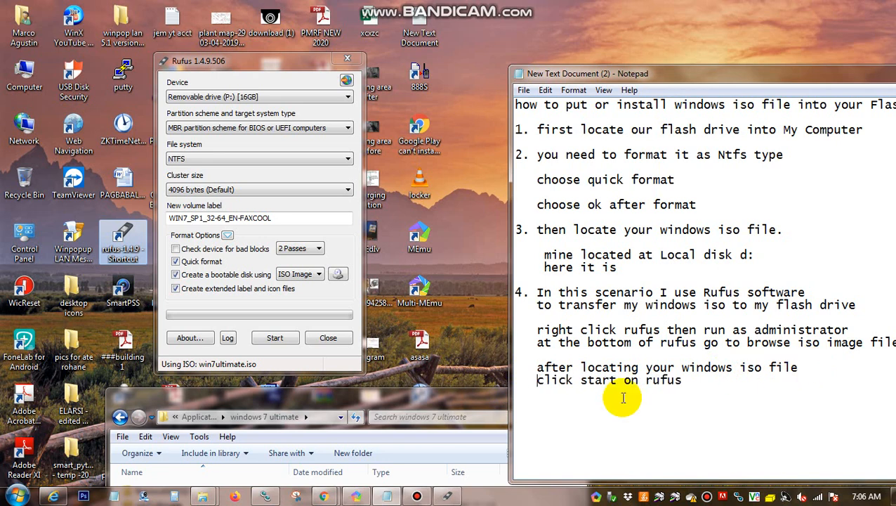
# Highlight the two new note lines, reload the win7ultimate ISO in Rufus and start writing it to removable drive P:, accepting the data erasure.
pyautogui.moveTo(536, 367); pyautogui.dragTo(810, 376)
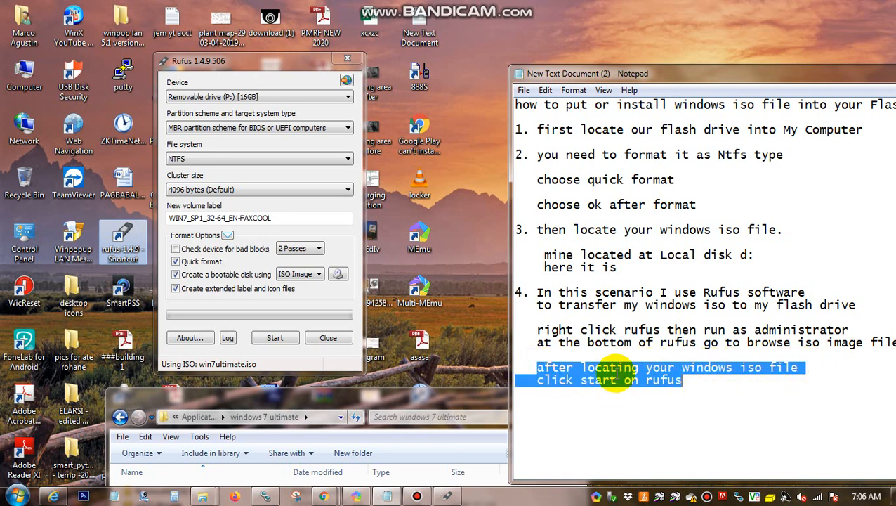
pyautogui.click(338, 275)
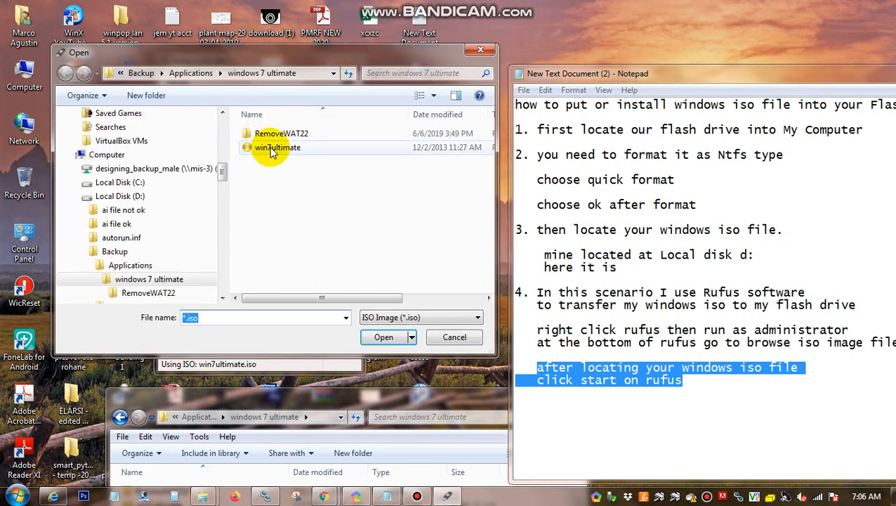
pyautogui.click(275, 148)
pyautogui.click(382, 336)
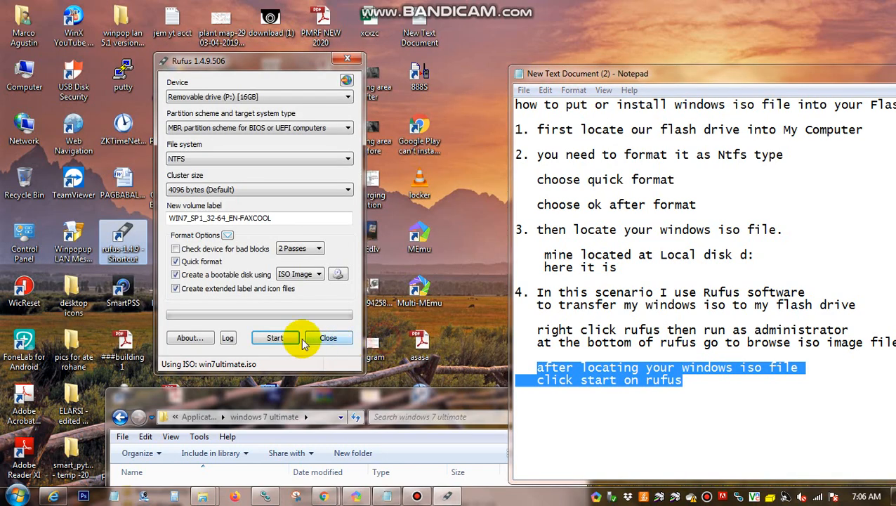
pyautogui.click(278, 338)
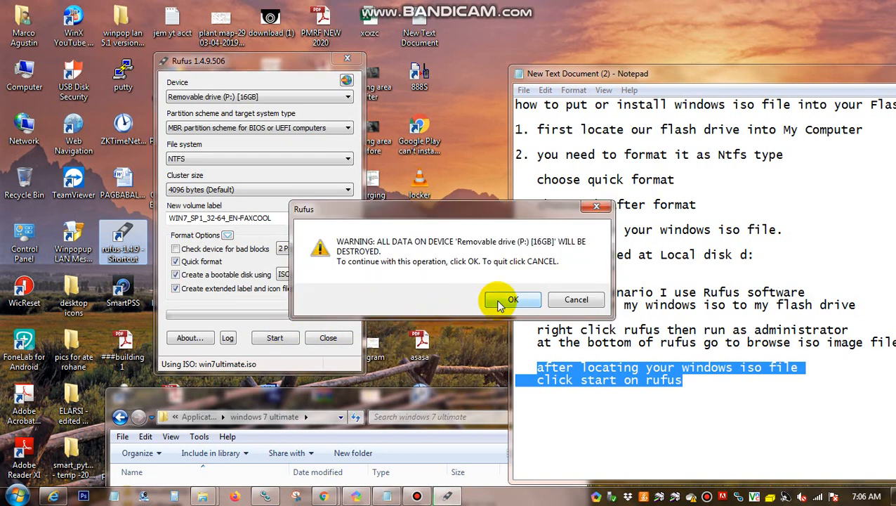
pyautogui.click(502, 302)
# Add the line "click ok to start" to the note, aligned beneath "click start on rufus".
pyautogui.click(689, 380)
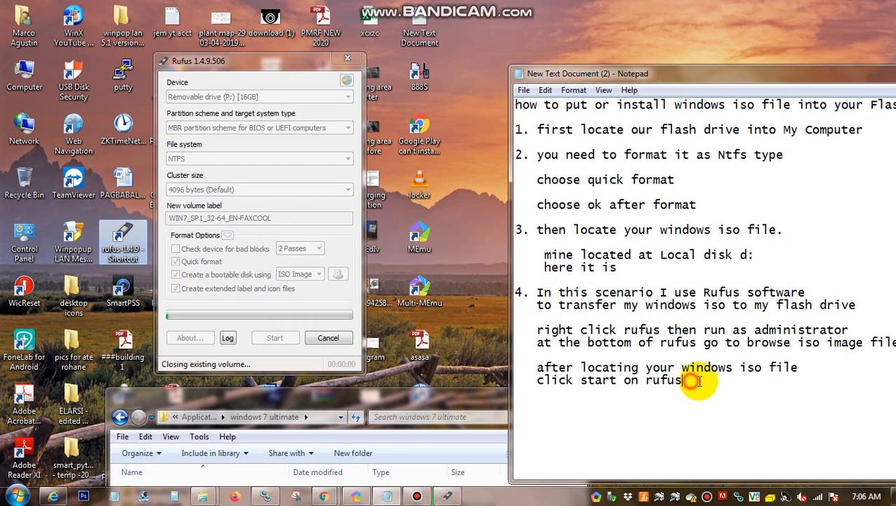
pyautogui.press('Return')
pyautogui.write('k ')
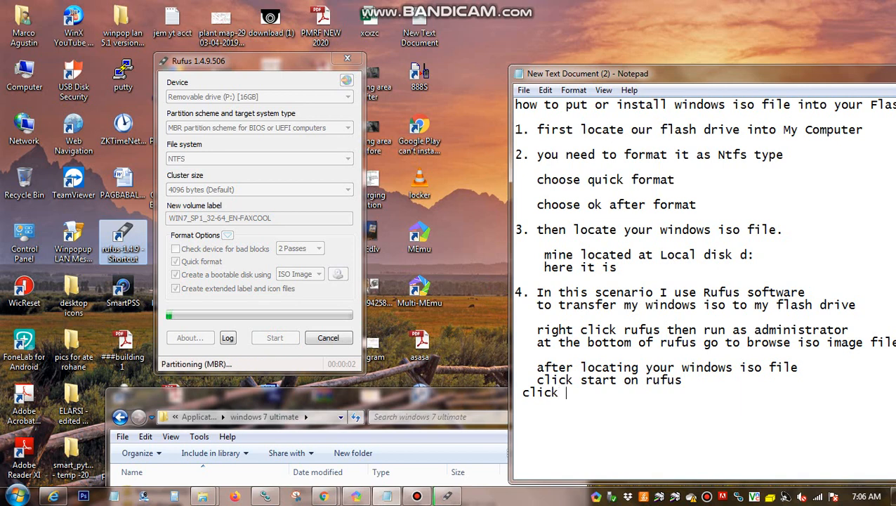
pyautogui.write('ok to start')
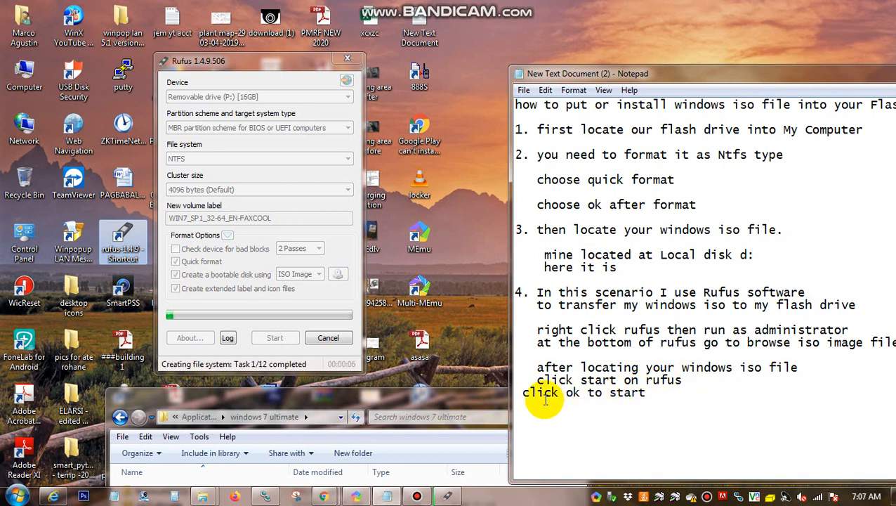
pyautogui.click(523, 394)
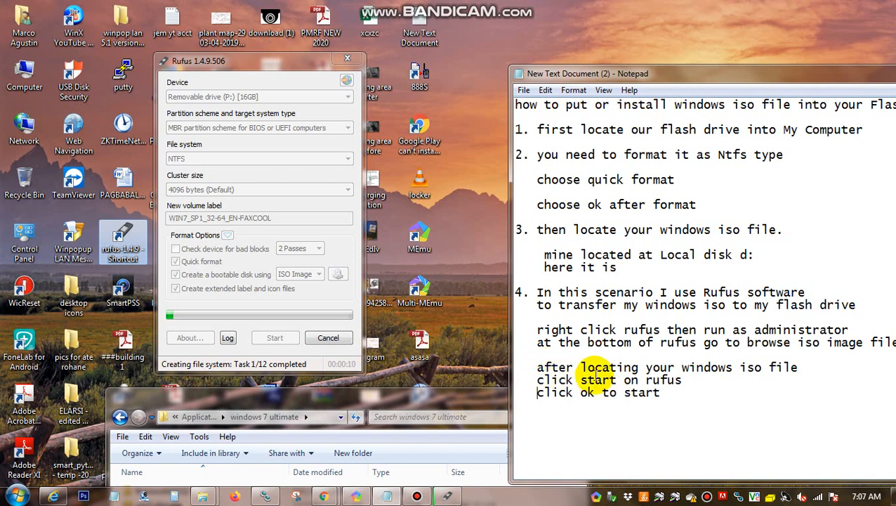
# Move the note window higher and add the indented line "that's it when it's done you have a windows installer on you" after a blank line.
pyautogui.moveTo(580, 33); pyautogui.dragTo(580, 33)
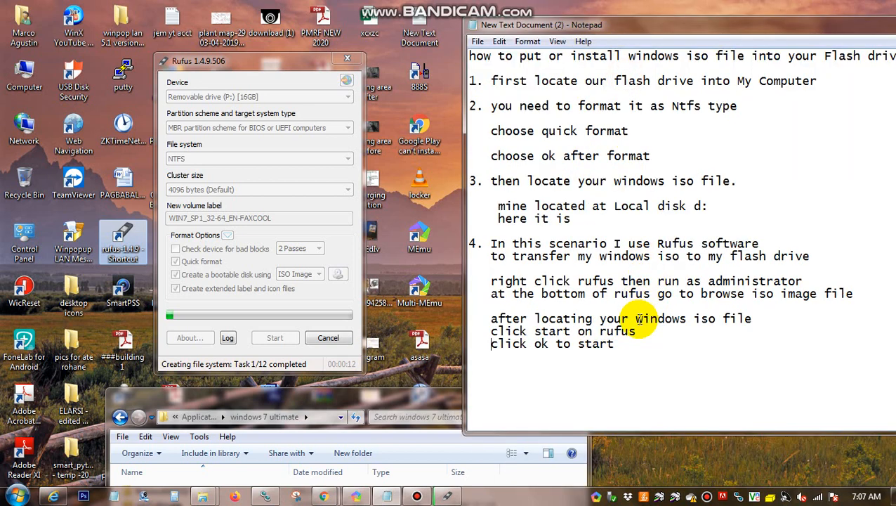
pyautogui.press('Return')
pyautogui.press('Return')
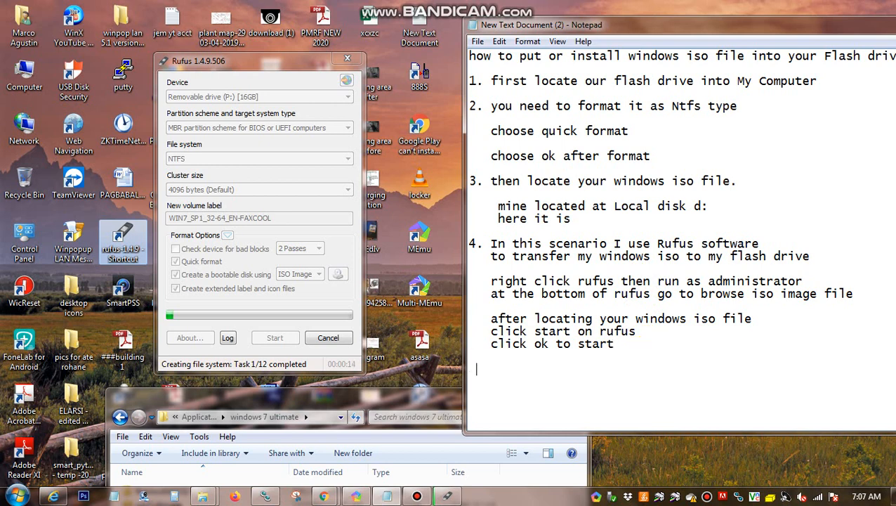
pyautogui.write("that's it wh")
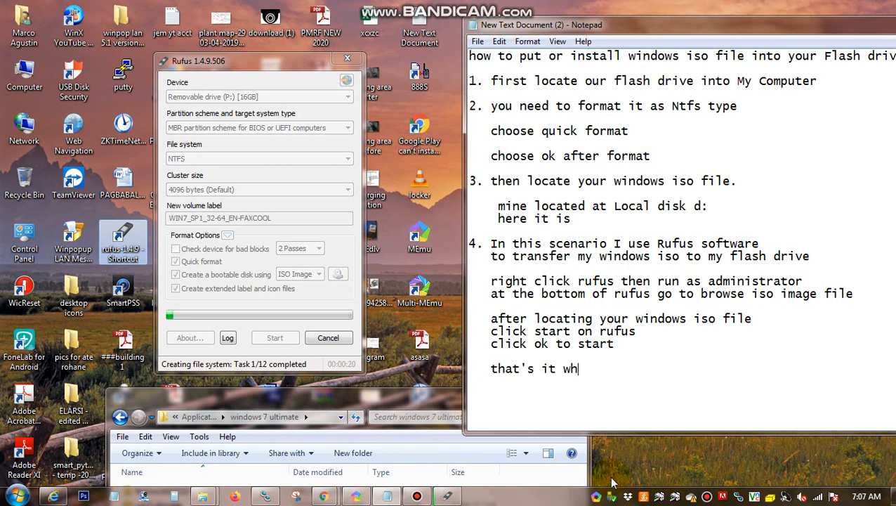
pyautogui.press('BackSpace')
pyautogui.press('BackSpace')
pyautogui.write("en it's done")
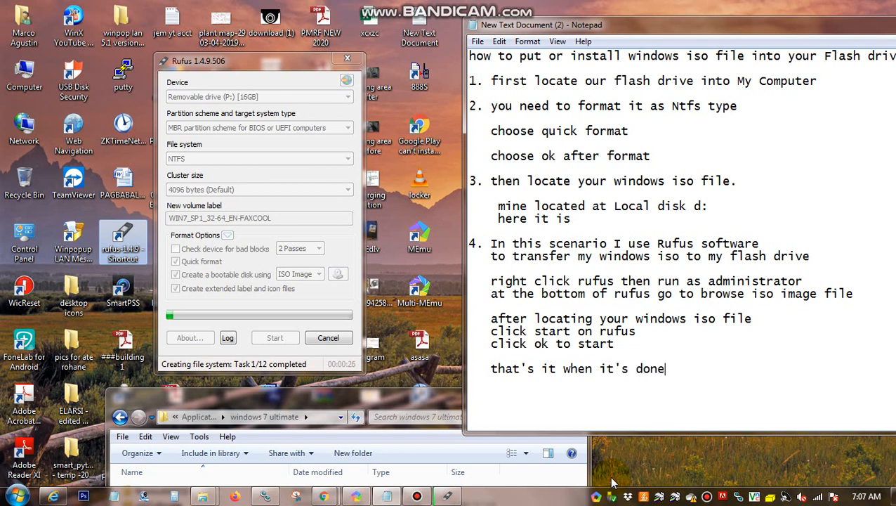
pyautogui.write(' you ')
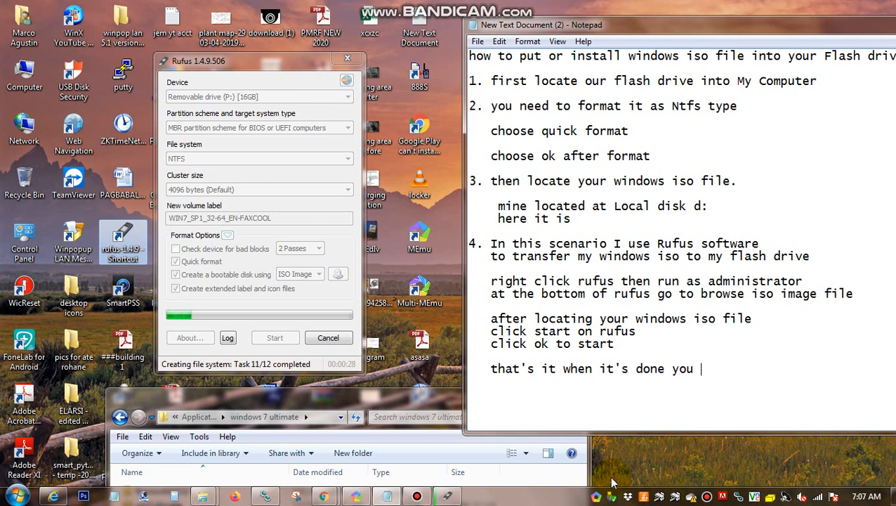
pyautogui.write('have a windows')
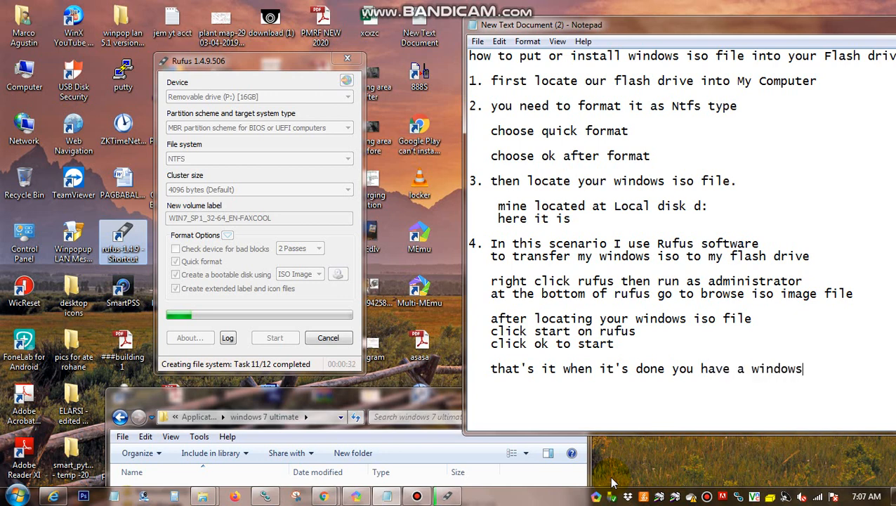
pyautogui.write(' installer on')
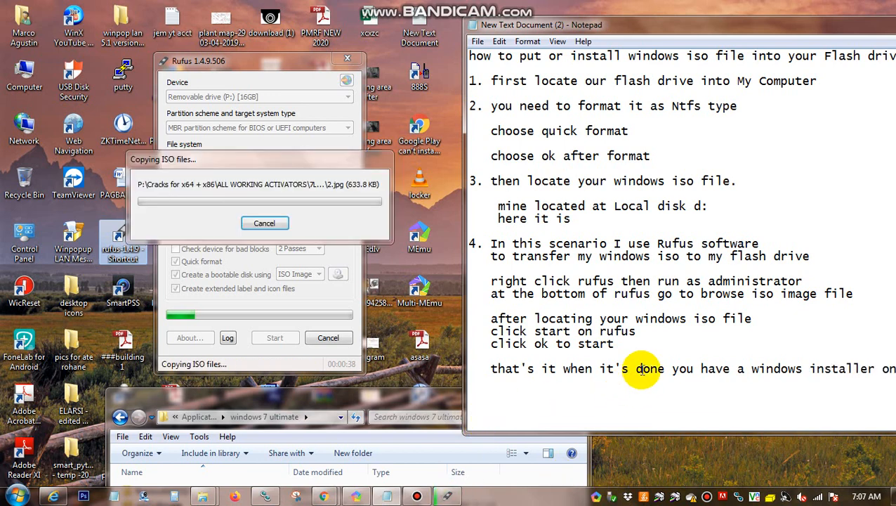
# Break the closing sentence after "done", align the second line, complete it with "your flash drive." and highlight both lines.
pyautogui.click(673, 368)
pyautogui.press('Return')
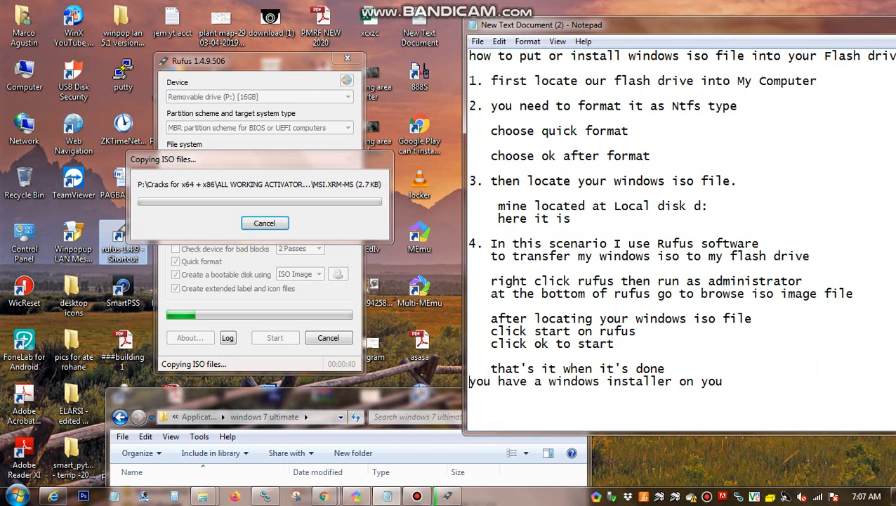
pyautogui.press('End')
pyautogui.write('t')
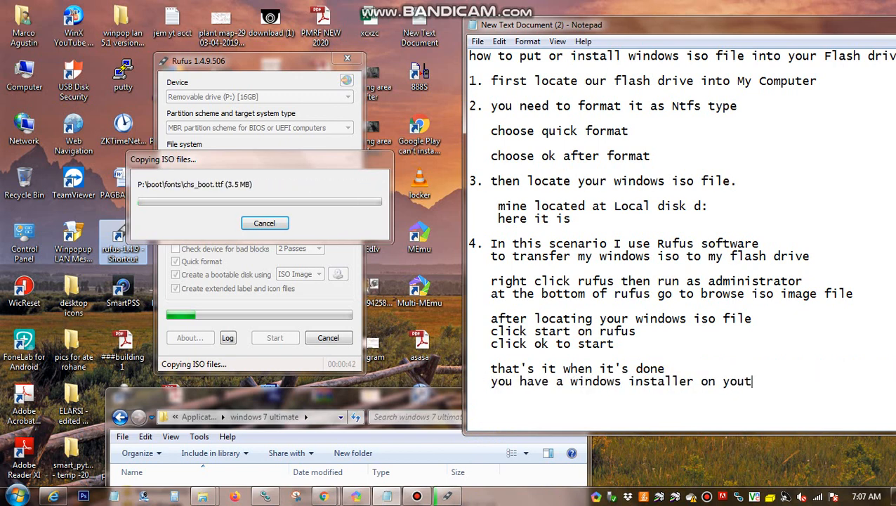
pyautogui.press('BackSpace')
pyautogui.write('r fla')
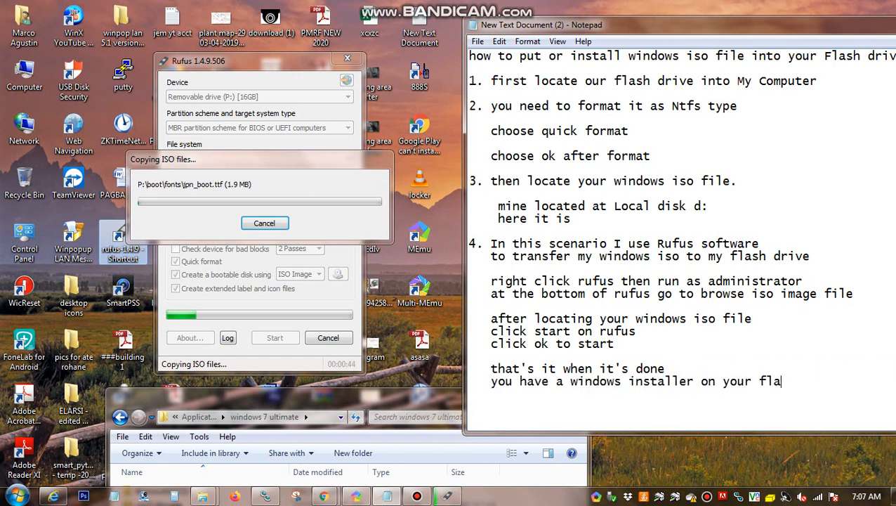
pyautogui.write('sh drive.')
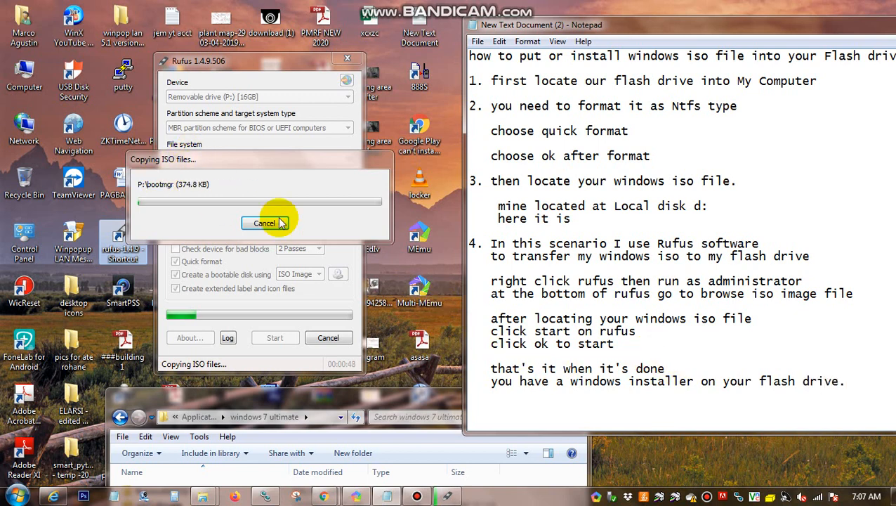
pyautogui.moveTo(491, 368); pyautogui.dragTo(868, 390)
pyautogui.click(850, 395)
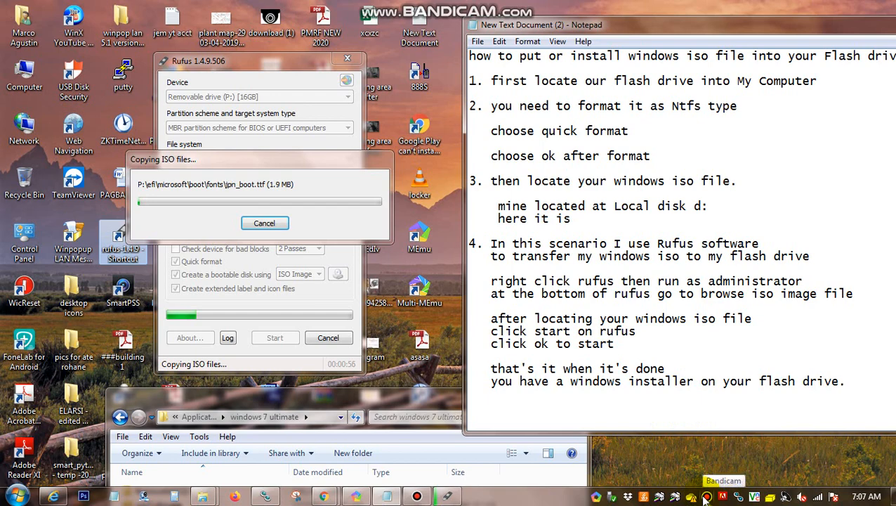
pyautogui.click(707, 497)
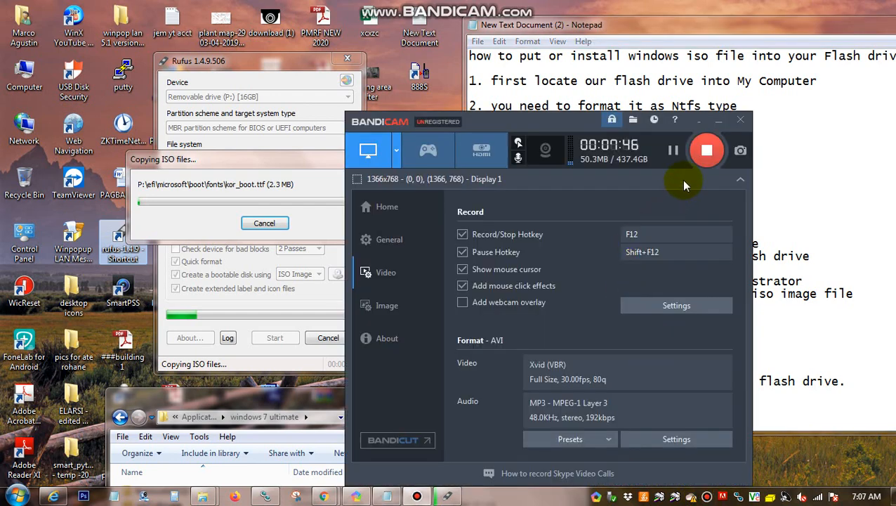
pyautogui.click(673, 151)
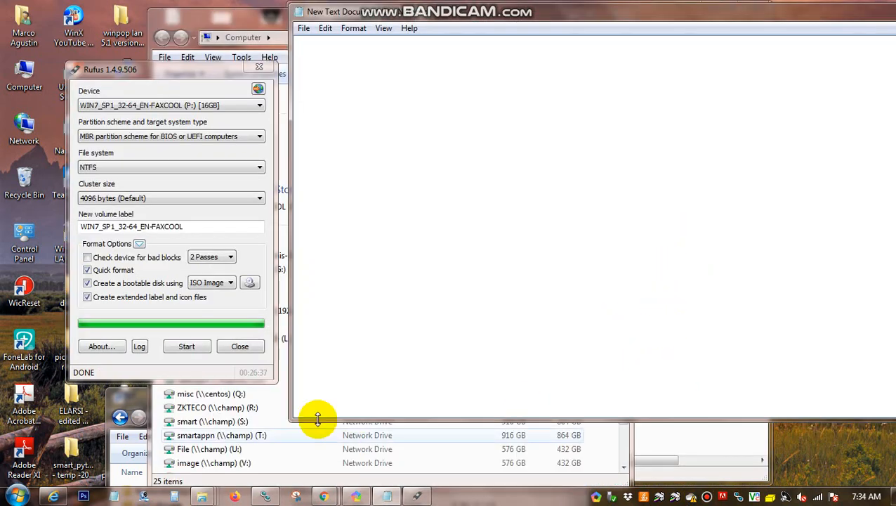
# Move the blank note window away from Rufus and write "after it has completed then it is done.." in it.
pyautogui.moveTo(409, 12); pyautogui.dragTo(574, 106)
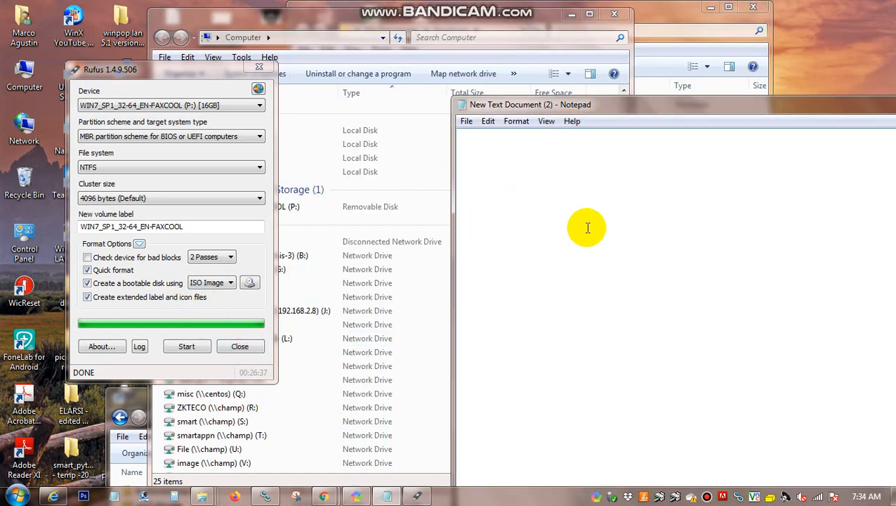
pyautogui.click(595, 191)
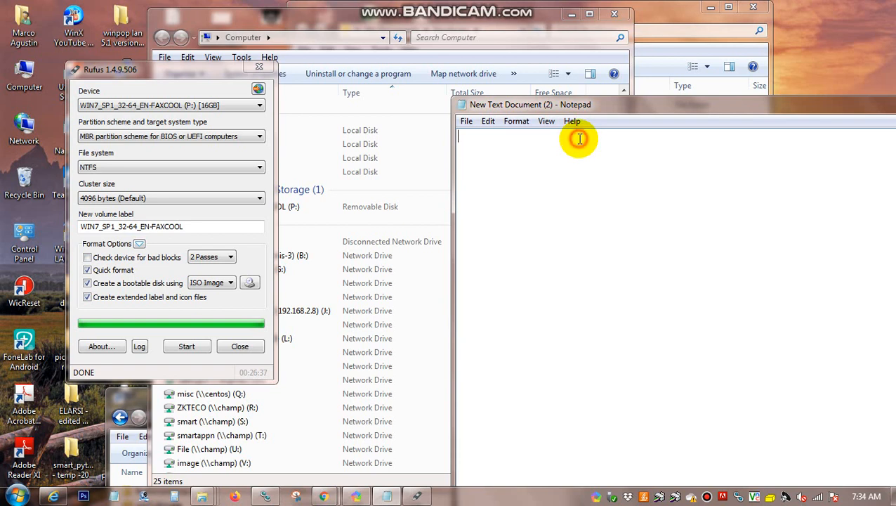
pyautogui.write('aft')
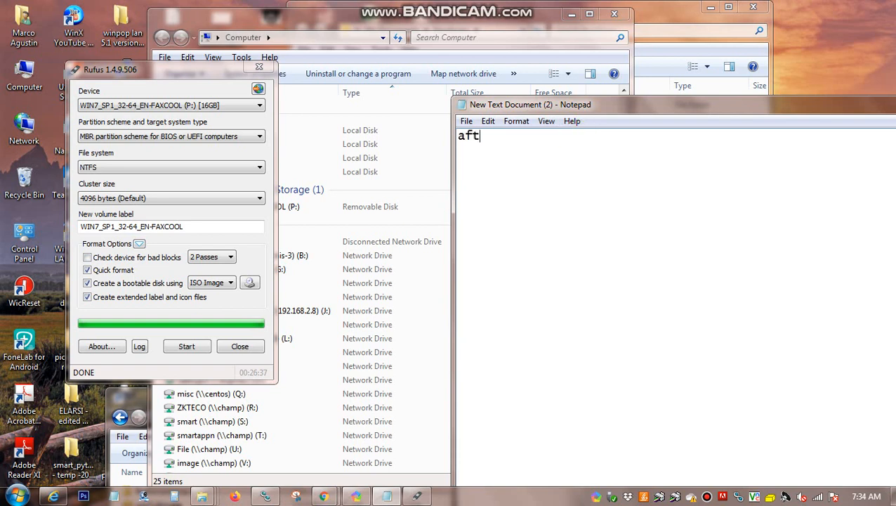
pyautogui.write('er o')
pyautogui.press('BackSpace')
pyautogui.write('it has completed')
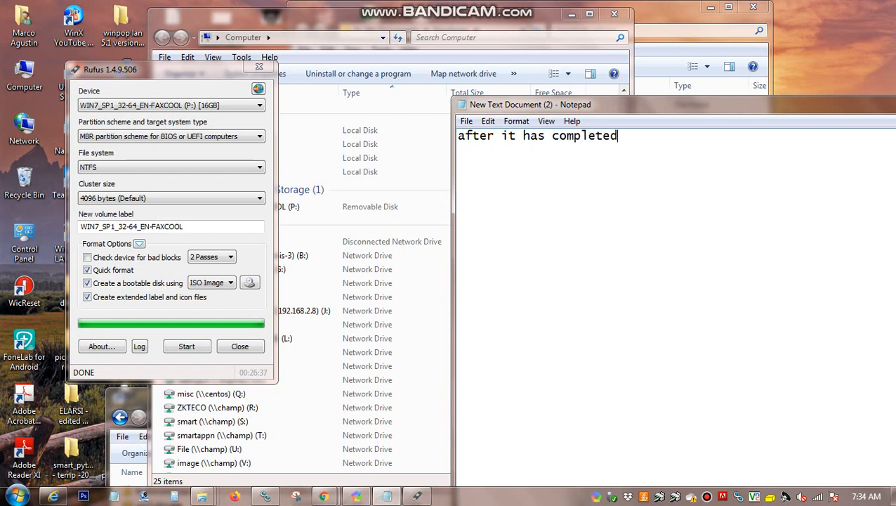
pyautogui.write(' then it is done..')
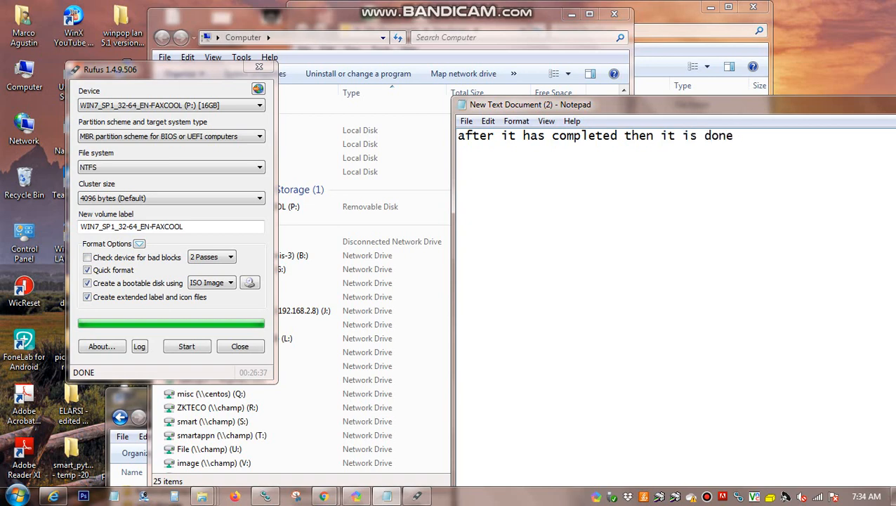
# Close Rufus, select removable drive P: in the Computer window and move that window away from the note.
pyautogui.click(250, 347)
pyautogui.click(221, 206)
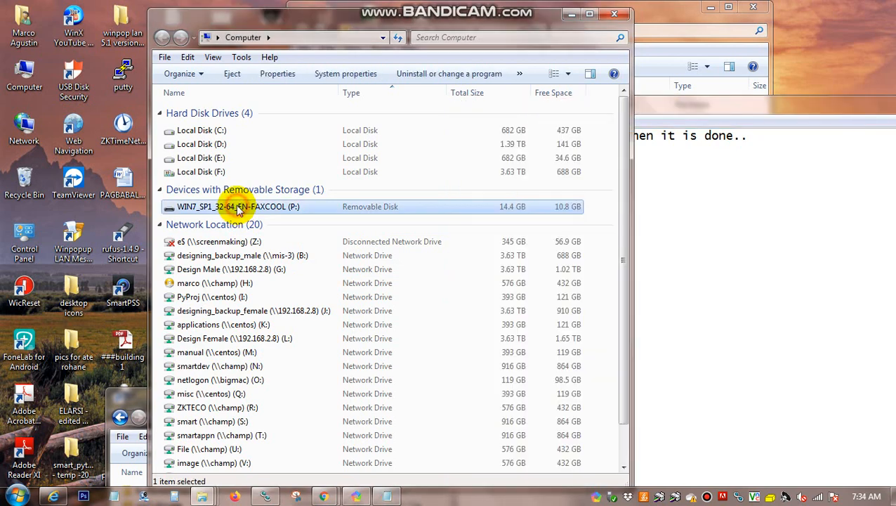
pyautogui.moveTo(351, 21); pyautogui.dragTo(259, 19)
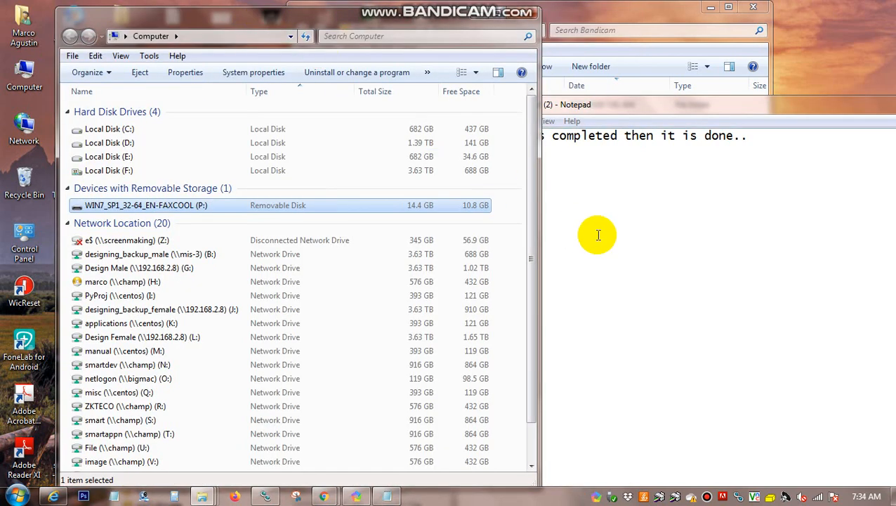
# Add the line "in mine it has a drive of p:" to the note, separated from the first line by a blank line.
pyautogui.click(778, 136)
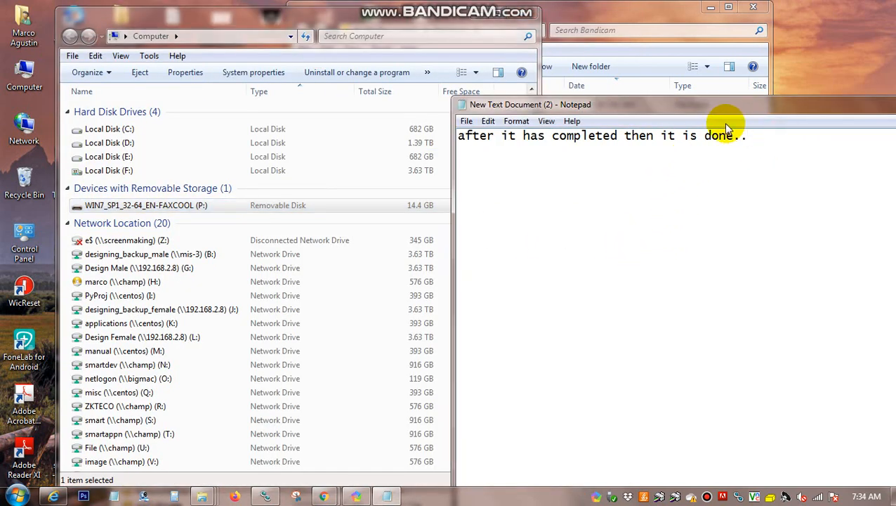
pyautogui.write('in mine')
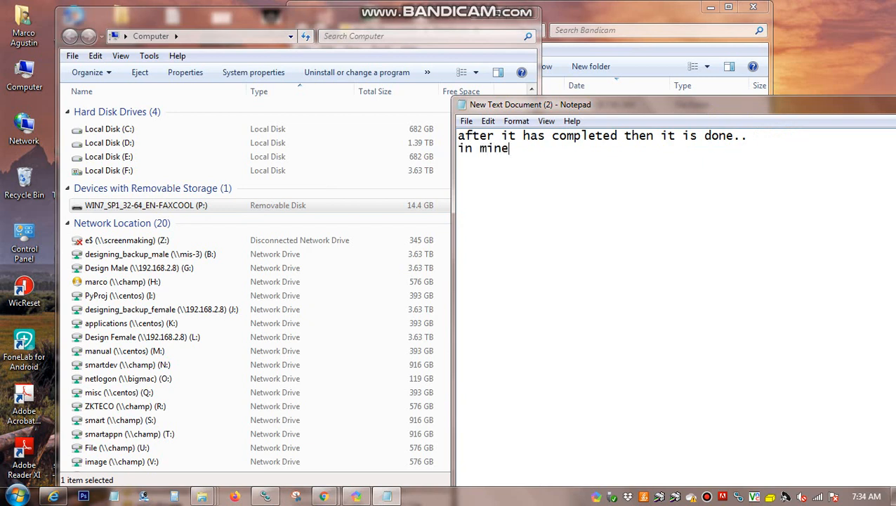
pyautogui.write(' it i')
pyautogui.write('has')
pyautogui.write(' a drive of p:')
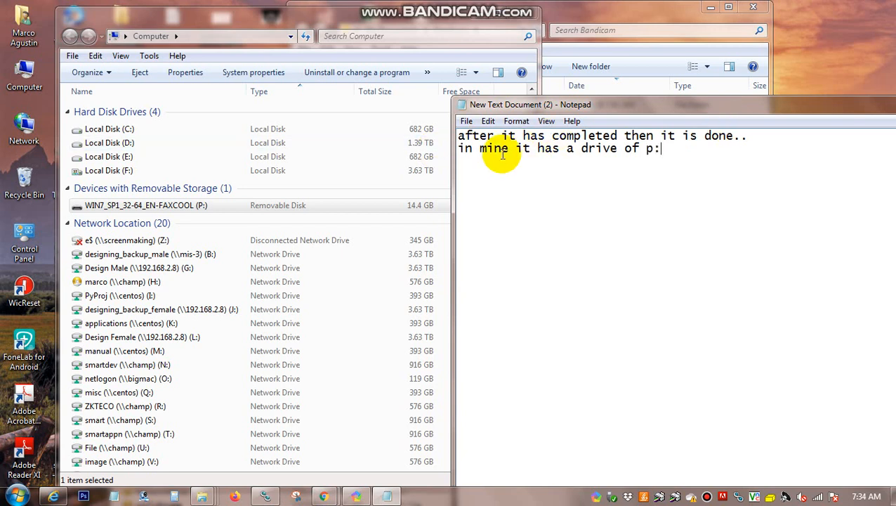
pyautogui.click(458, 148)
pyautogui.press('Return')
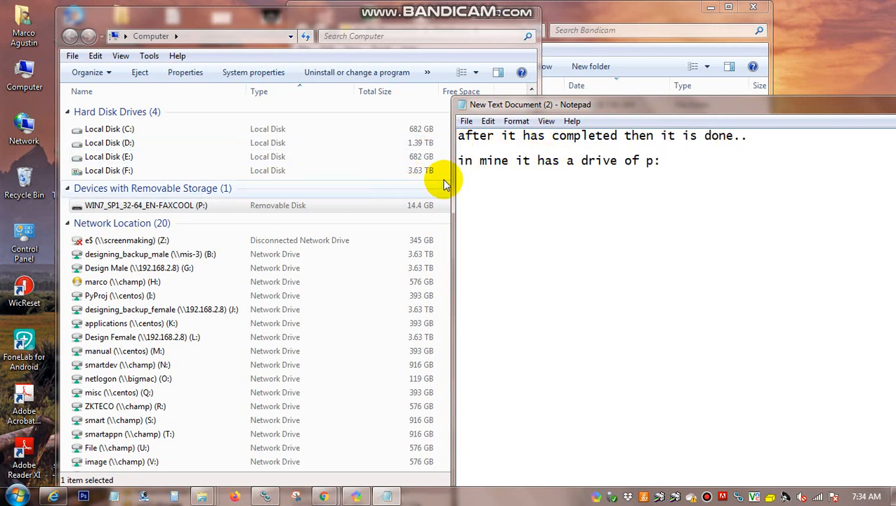
# Highlight "has a drive of p:" in the note, point out drive P: and move the note clear of the Computer window.
pyautogui.moveTo(537, 161); pyautogui.dragTo(660, 162)
pyautogui.click(197, 211)
pyautogui.click(197, 210)
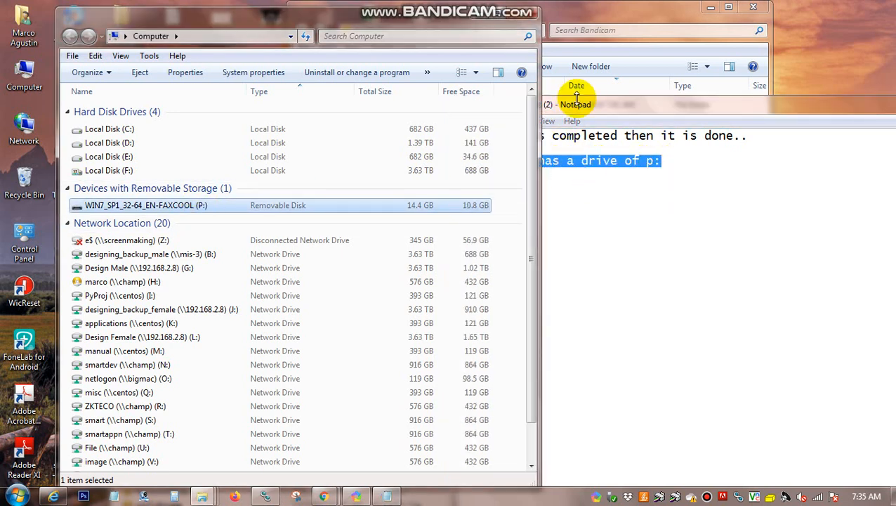
pyautogui.moveTo(620, 104); pyautogui.dragTo(738, 98)
# Open removable drive P: and launch its setup application to test the Windows installer.
pyautogui.click(160, 206)
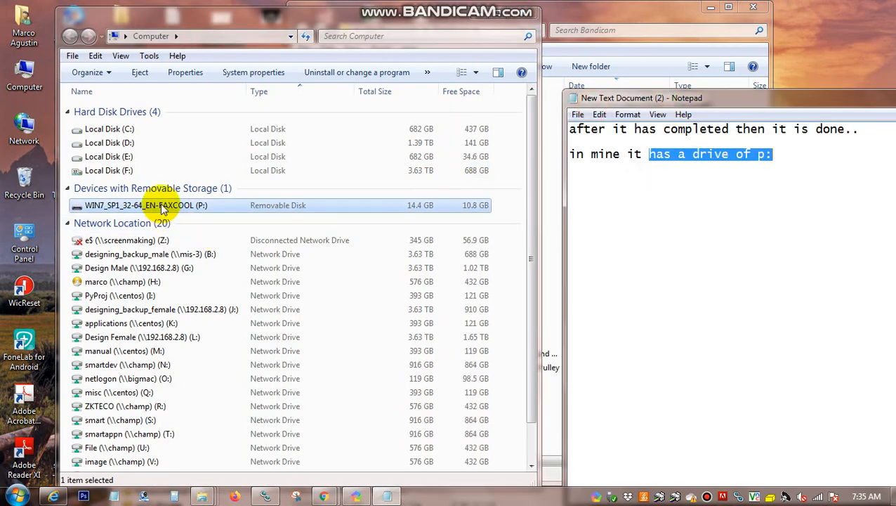
pyautogui.doubleClick(160, 206)
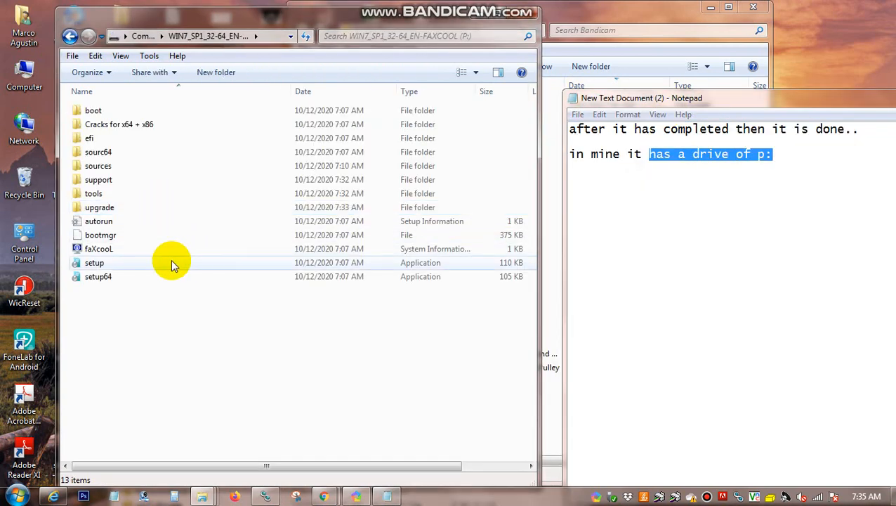
pyautogui.click(108, 264)
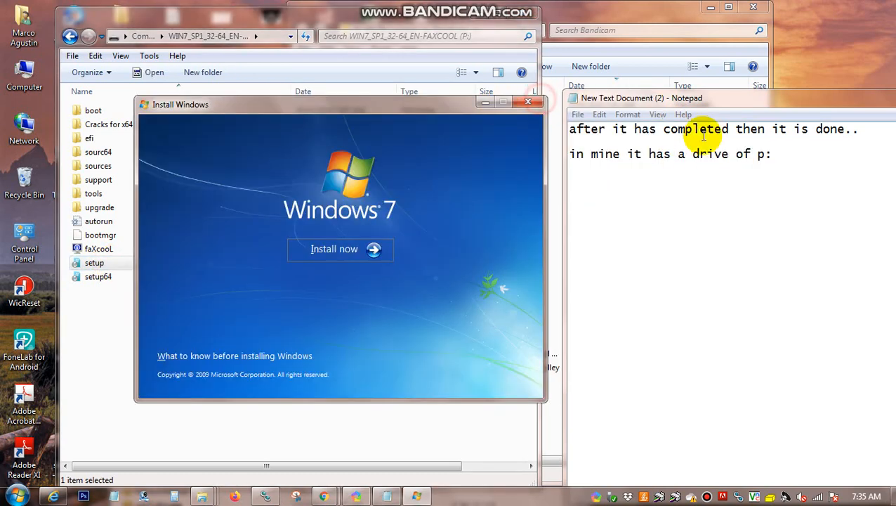
# Add the line "it's now working ready for use.." to the note after a blank line.
pyautogui.click(804, 154)
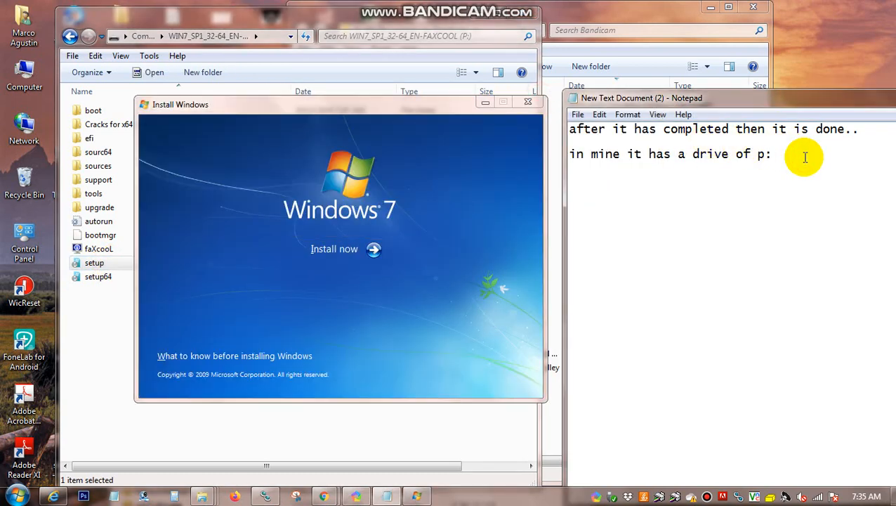
pyautogui.press('Return')
pyautogui.press('Return')
pyautogui.write('it')
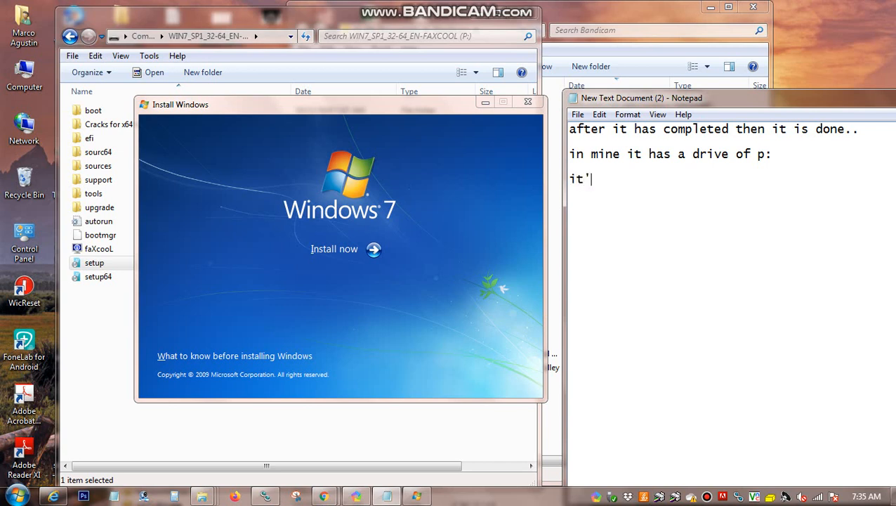
pyautogui.write("'s now working")
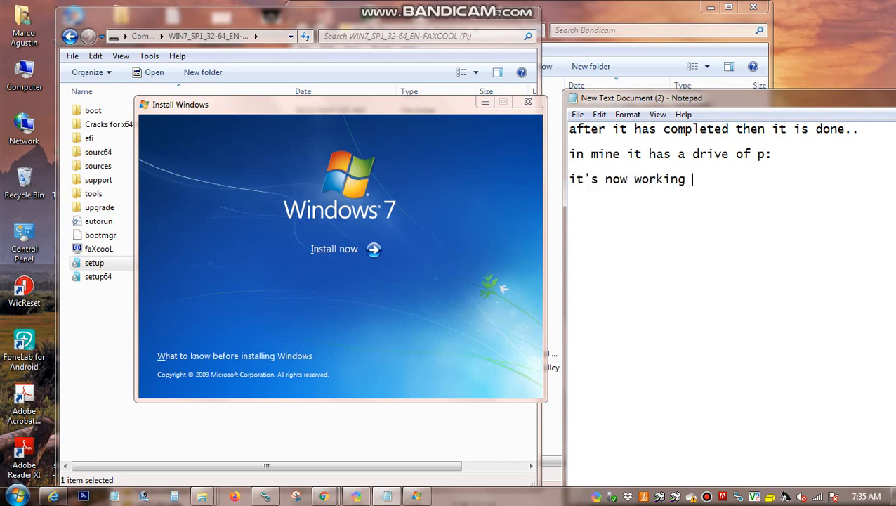
pyautogui.write(' ready for use..')
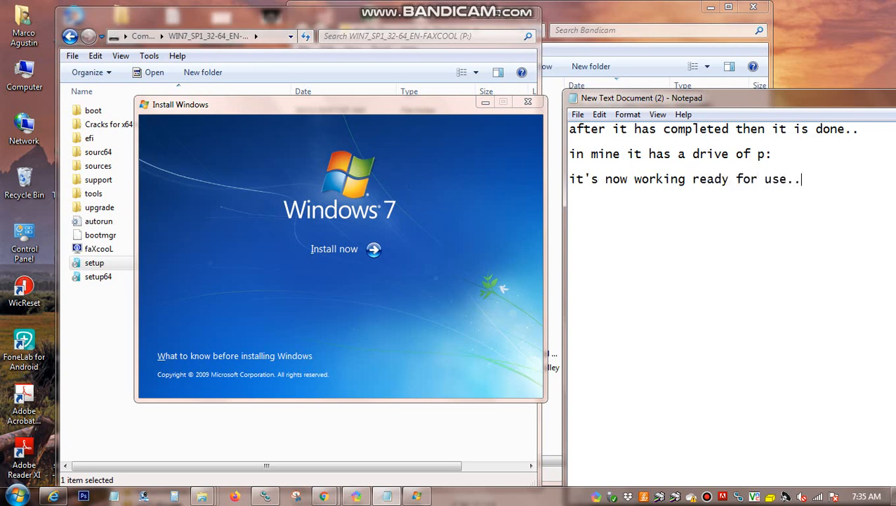
# Move the Install Windows window lower and end the note with the separate line "that's it thanks for watching".
pyautogui.moveTo(365, 100); pyautogui.dragTo(356, 160)
pyautogui.click(814, 181)
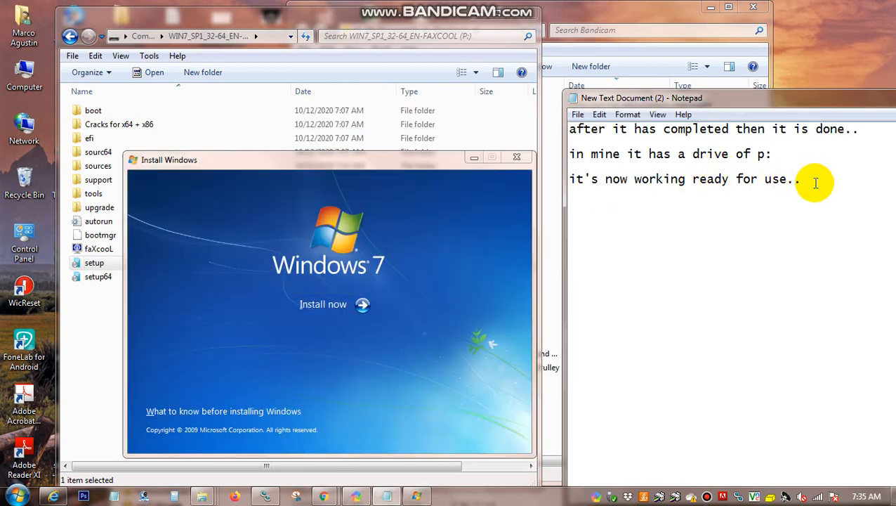
pyautogui.write('..')
pyautogui.press('Return')
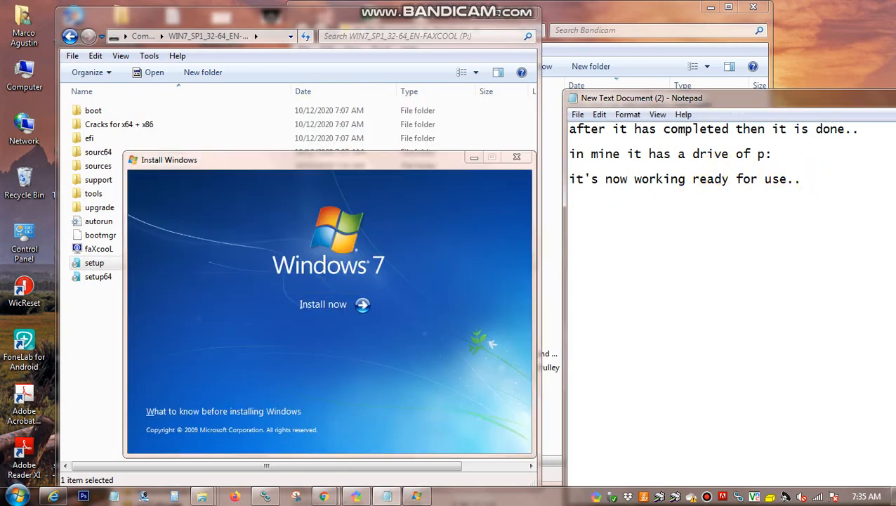
pyautogui.write("that's it thanks")
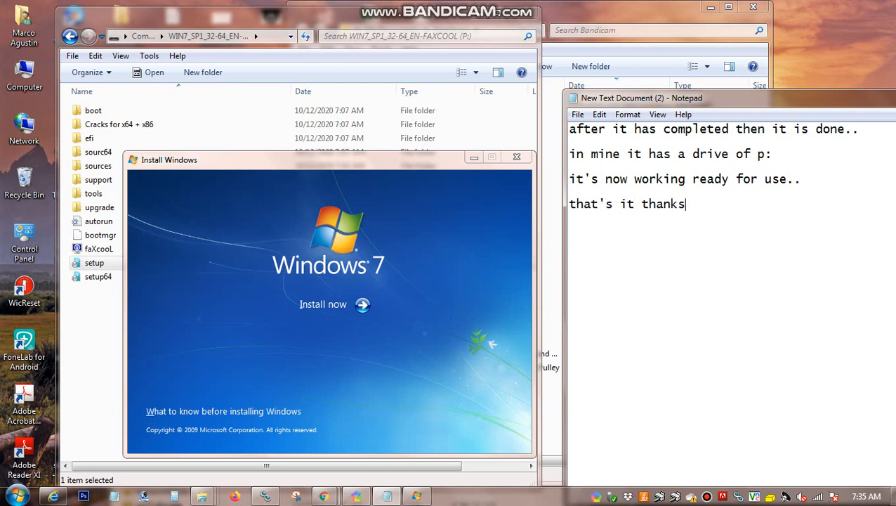
pyautogui.write(' for watching')
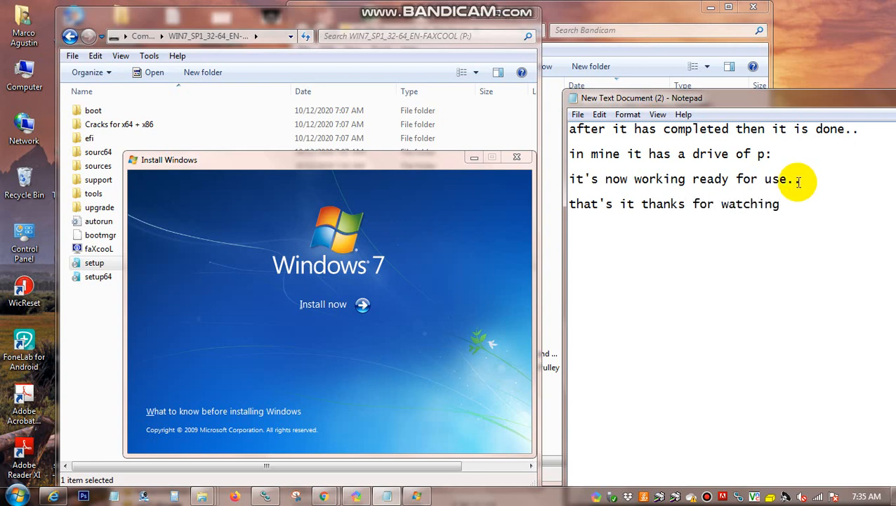